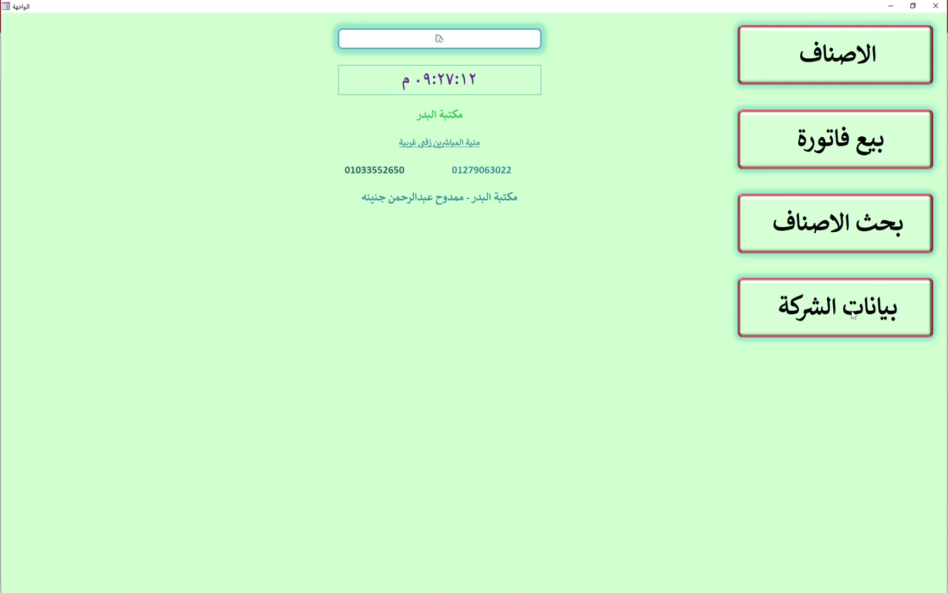
In بيانات الشركة, replace the owner's name in the business activity with the new owner's name, then update the main screen
click(853, 313)
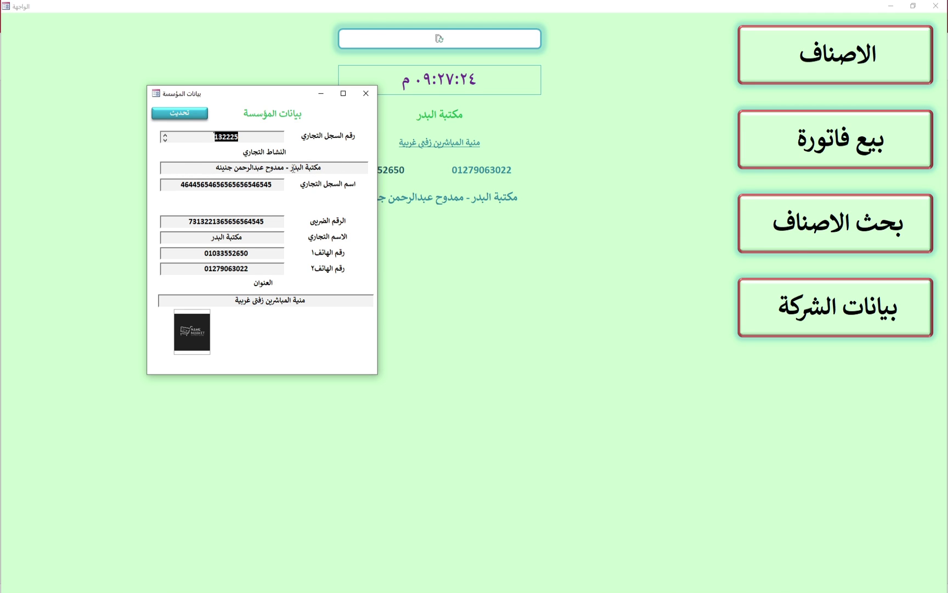
drag(284, 167, 195, 167)
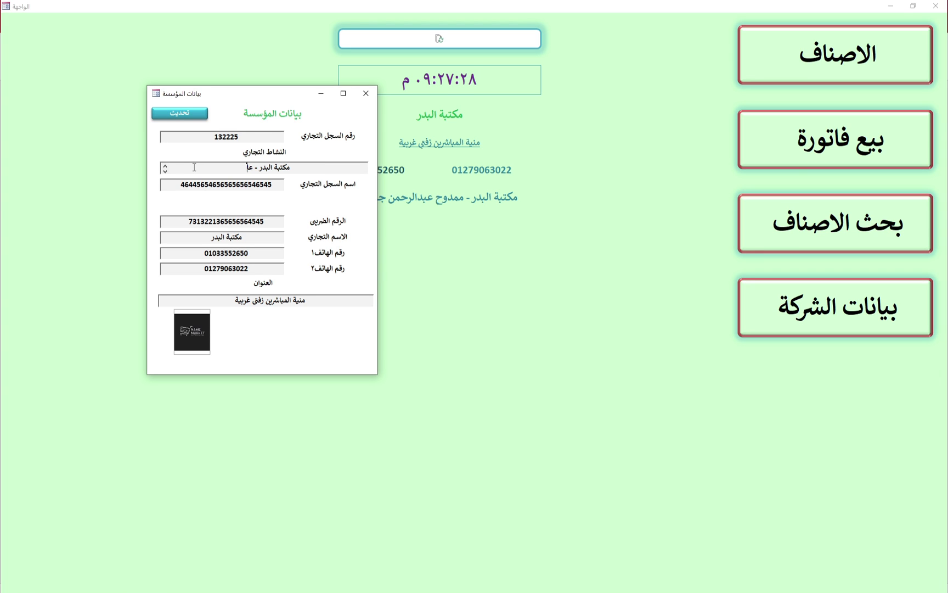
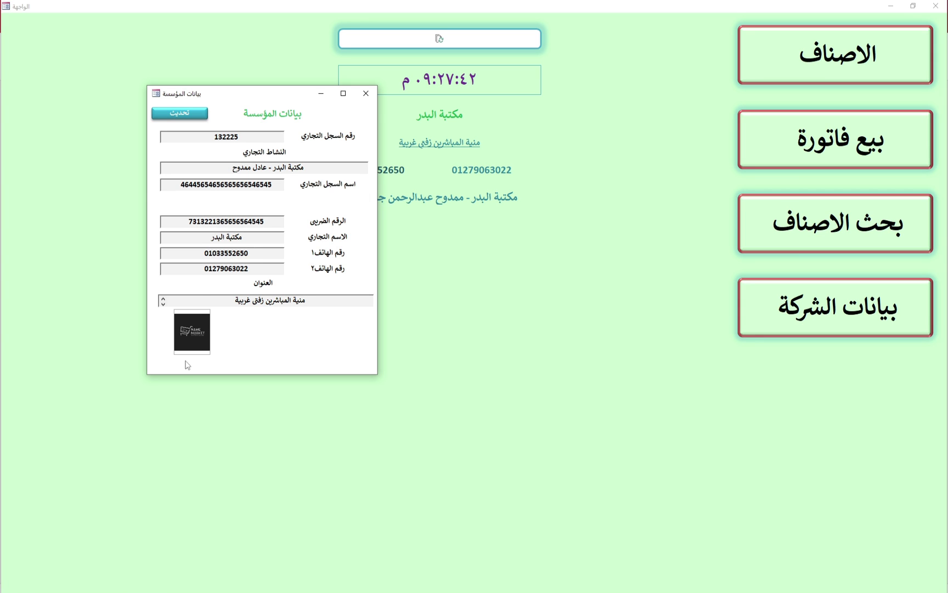
click(186, 116)
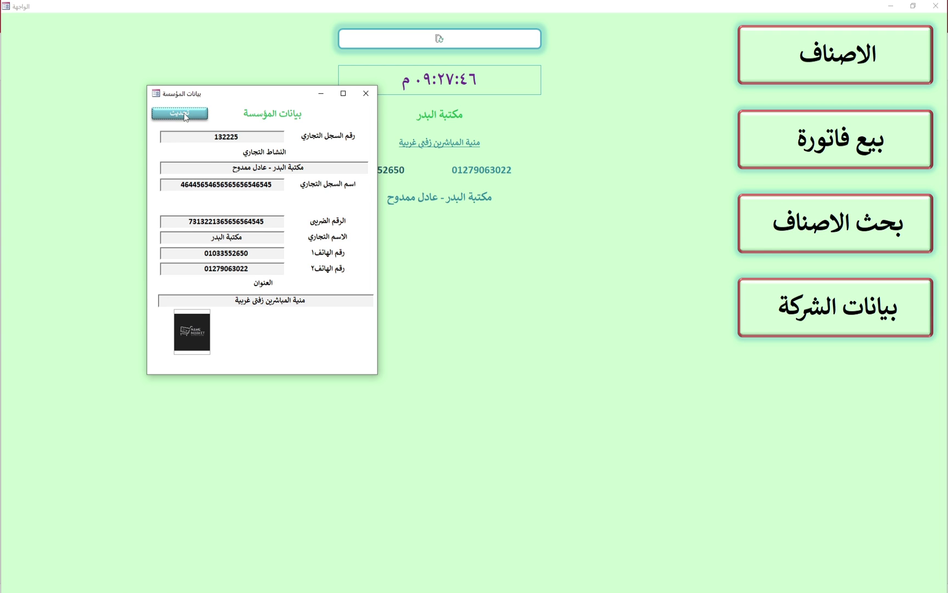
Enter product 4, زيت شعر املا, with buying price 55, sale 75, wholesale 72 and minimum 25
click(368, 95)
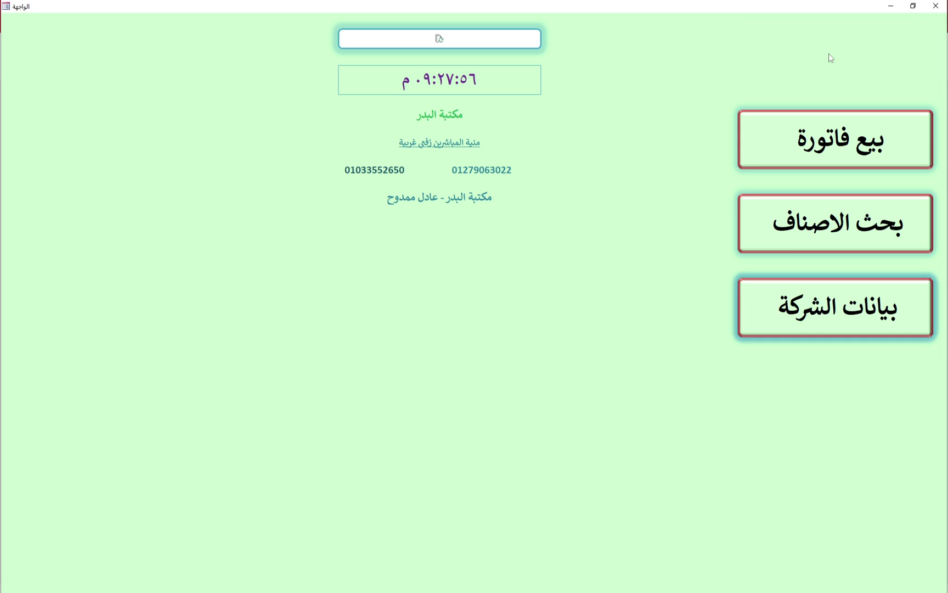
click(830, 55)
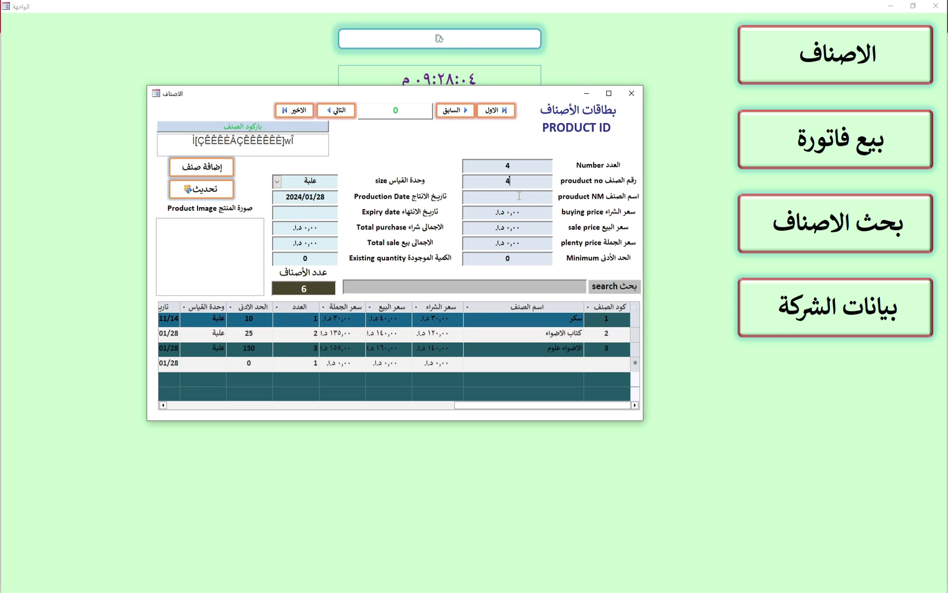
click(520, 196)
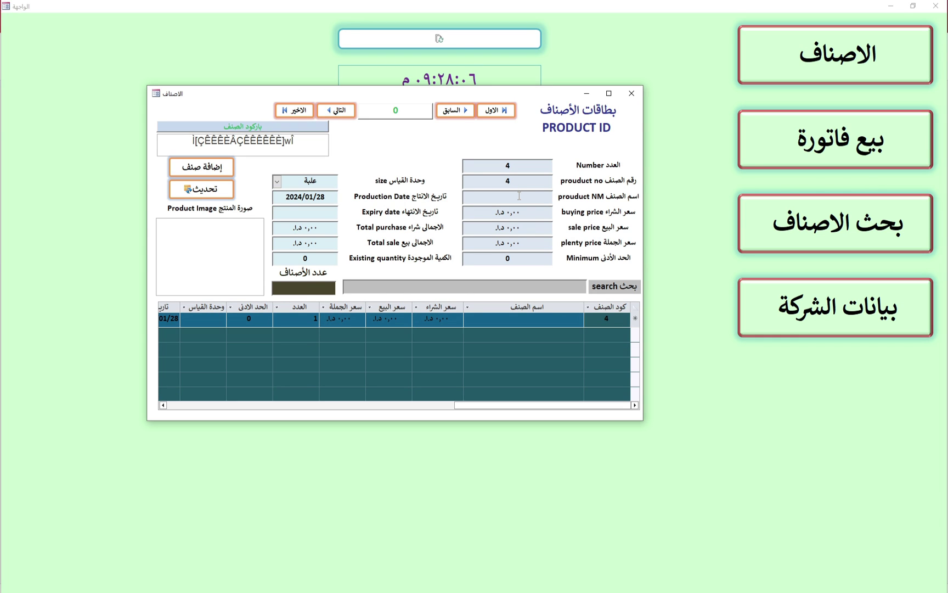
text(زيت شعر املا)
key(Tab)
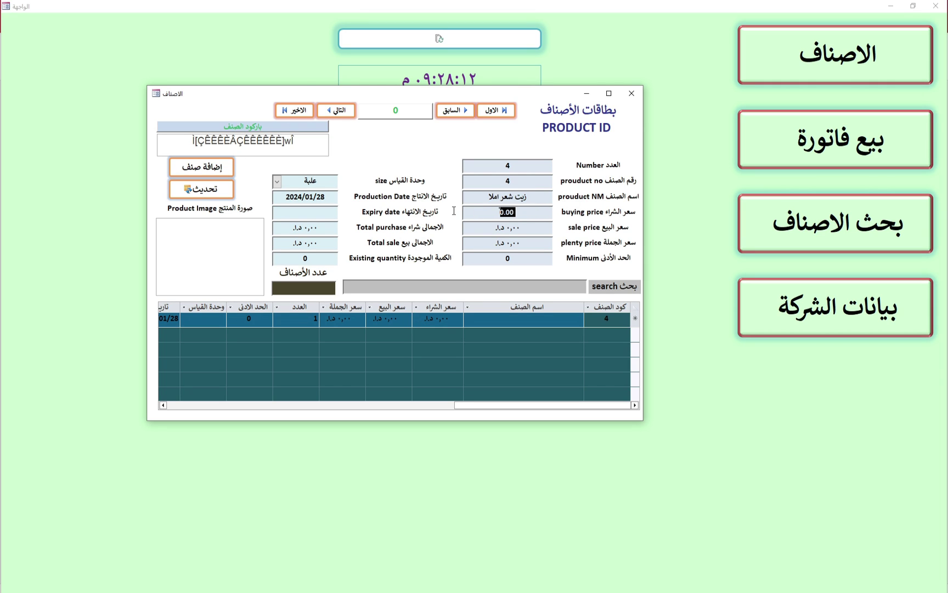
text(55)
key(Tab)
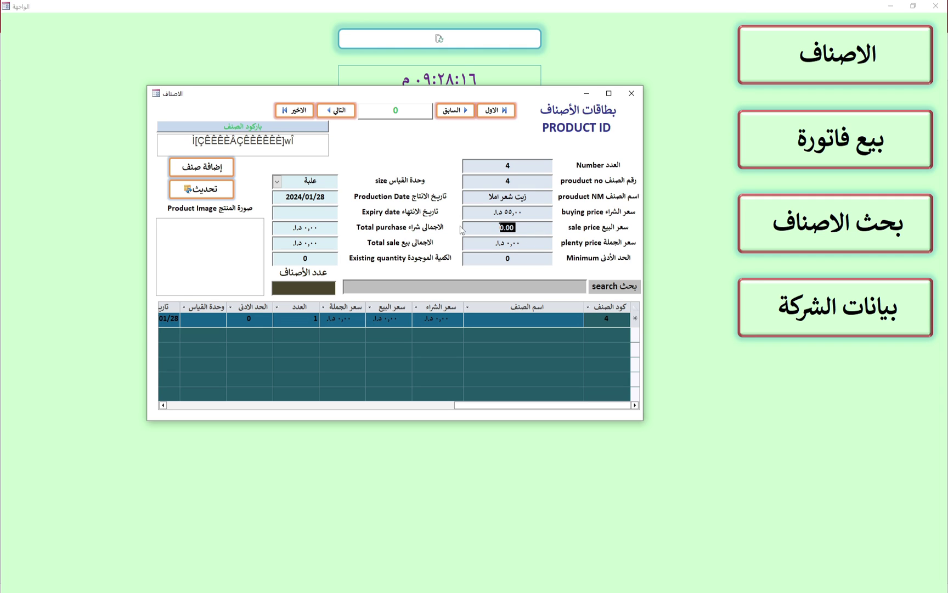
text(75)
click(530, 244)
drag(531, 244, 490, 243)
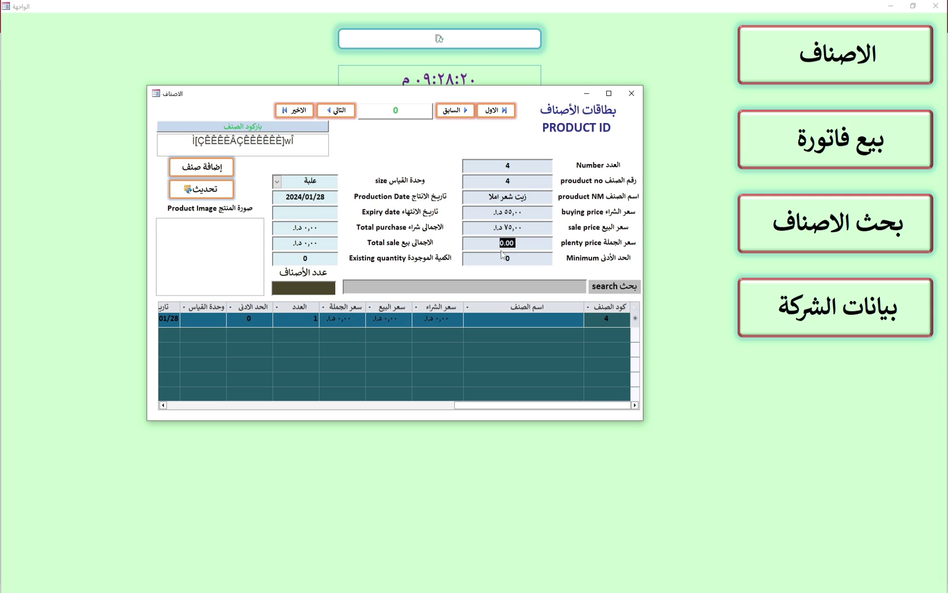
text(72)
click(516, 258)
drag(482, 258, 525, 254)
key(Tab)
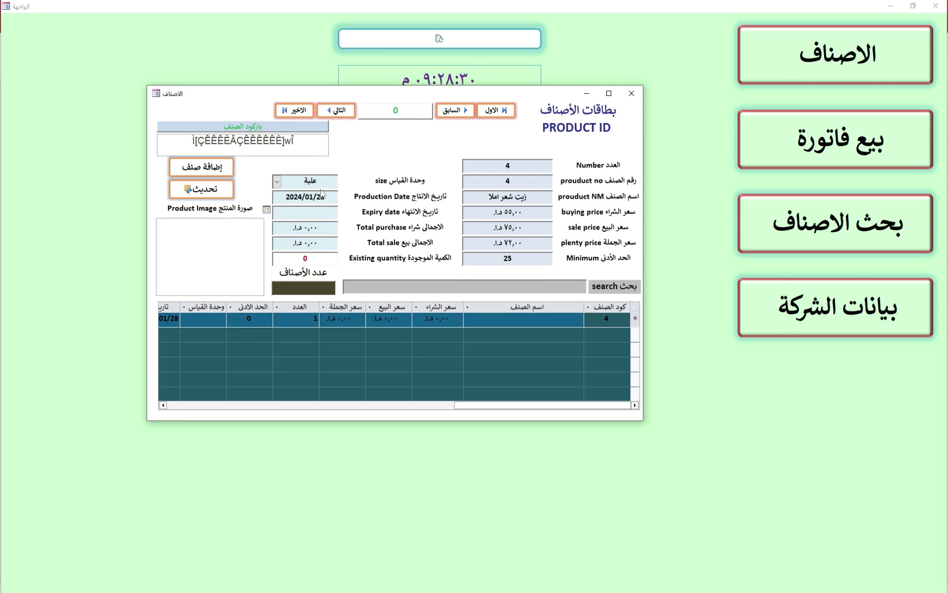
Keep علبة as the unit and set the expiry date to 2024/10/31
click(277, 182)
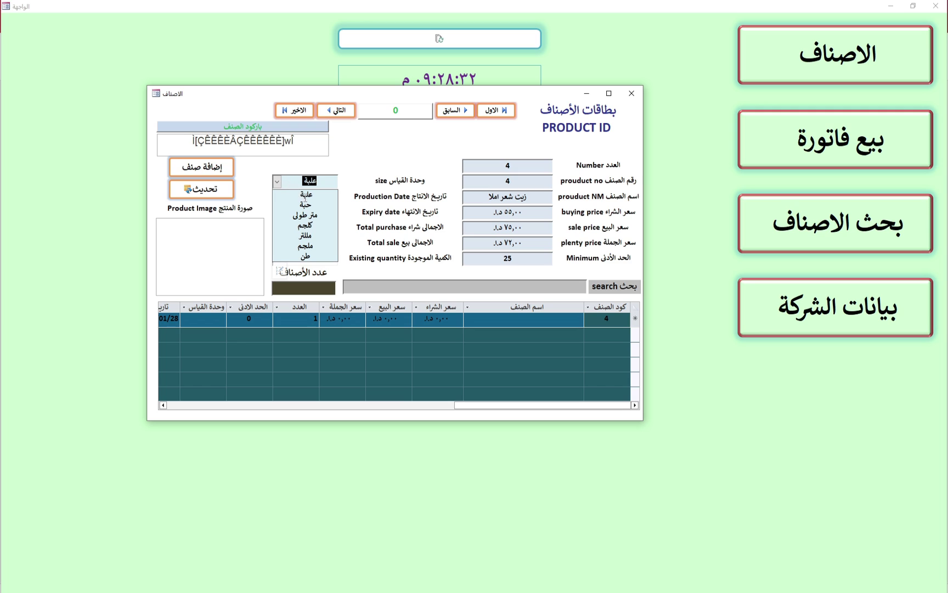
click(308, 196)
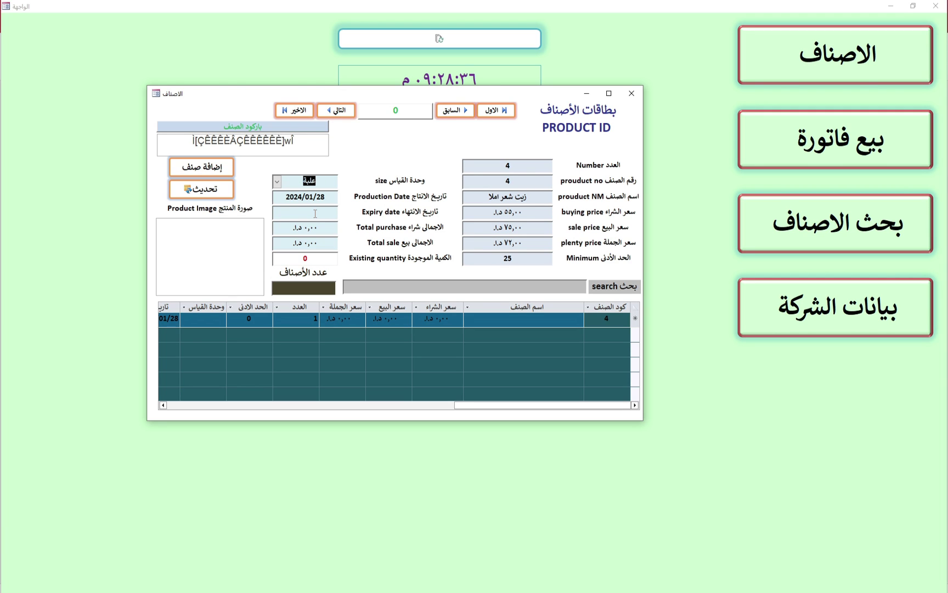
click(316, 214)
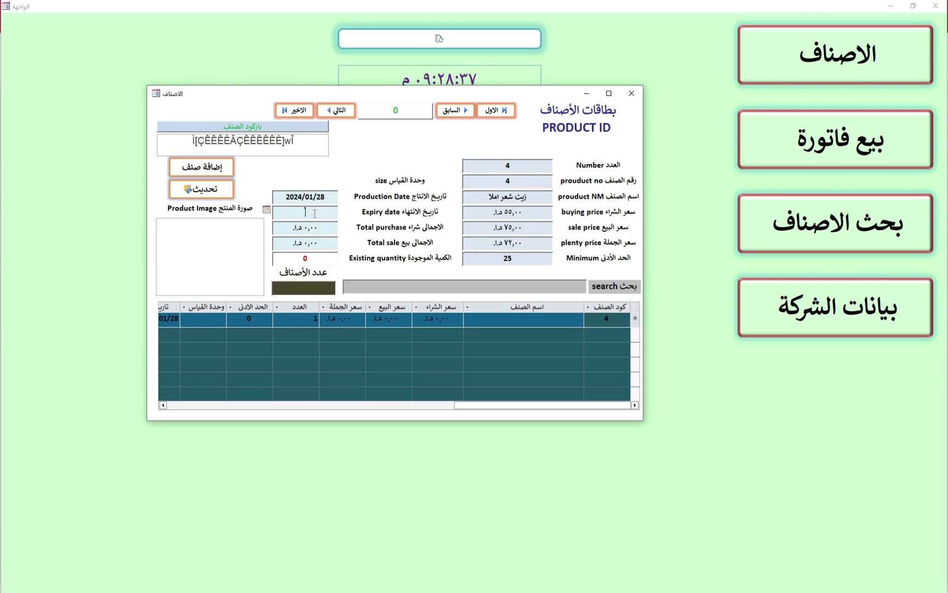
click(267, 210)
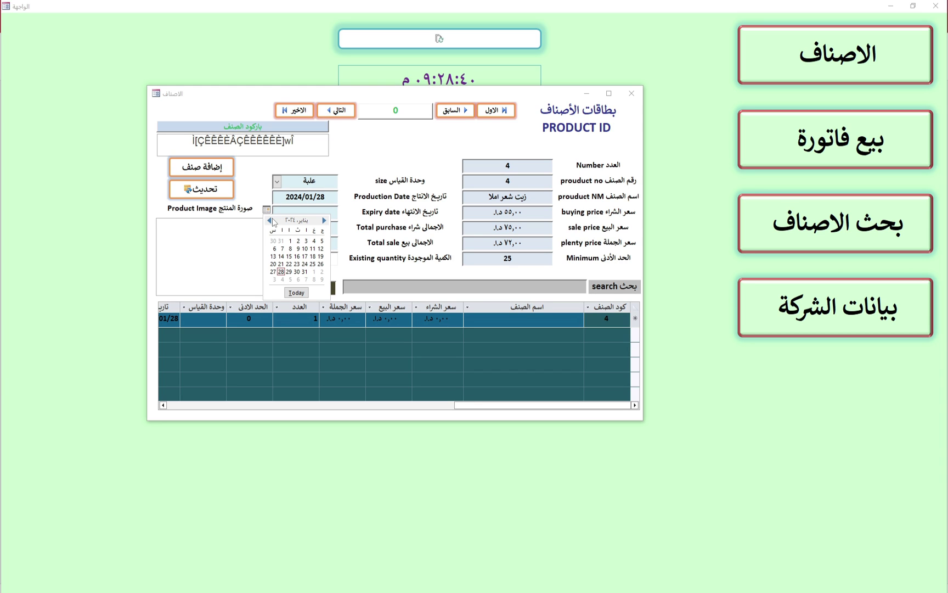
click(271, 222)
click(270, 222)
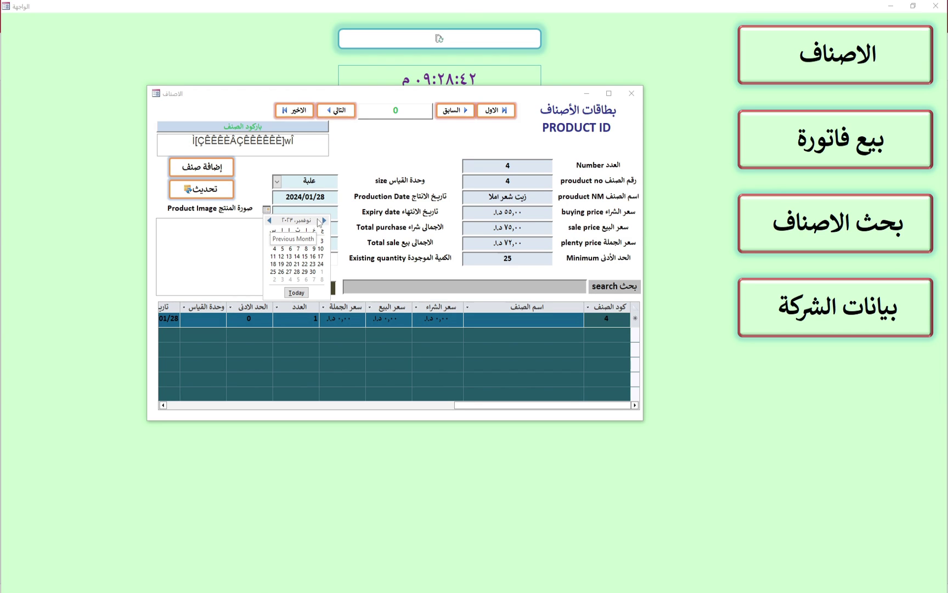
click(323, 219)
click(324, 219)
click(324, 220)
click(325, 220)
click(324, 220)
click(325, 220)
click(324, 220)
click(324, 220)
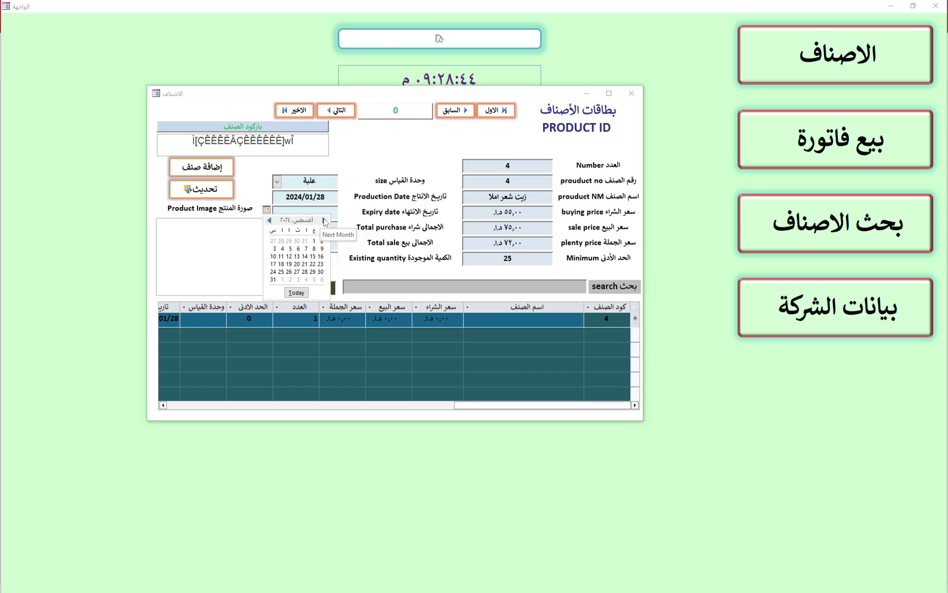
click(324, 220)
click(324, 220)
click(325, 220)
click(313, 272)
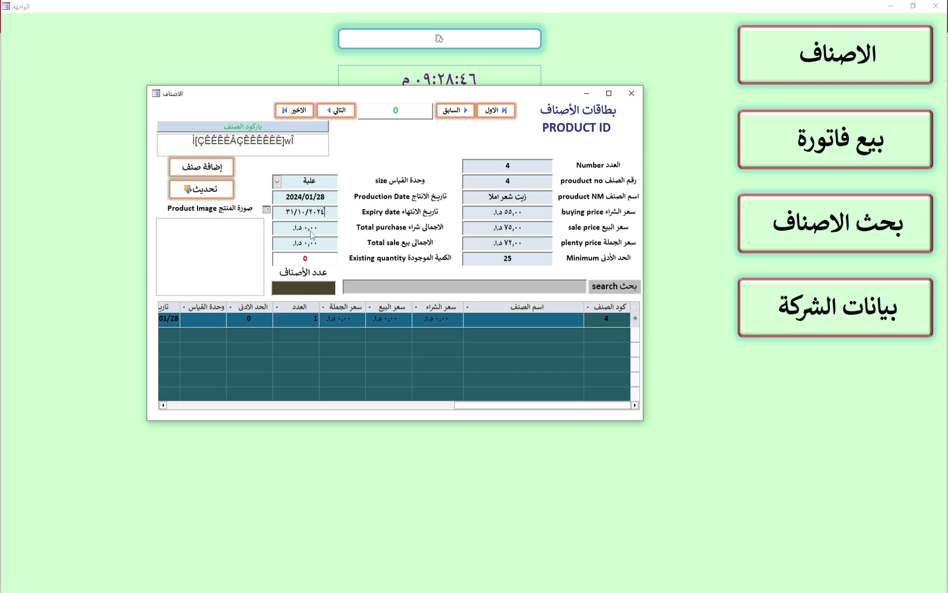
Set the existing quantity to 50 and save the item with إضافة صنف
click(317, 260)
drag(312, 259, 293, 256)
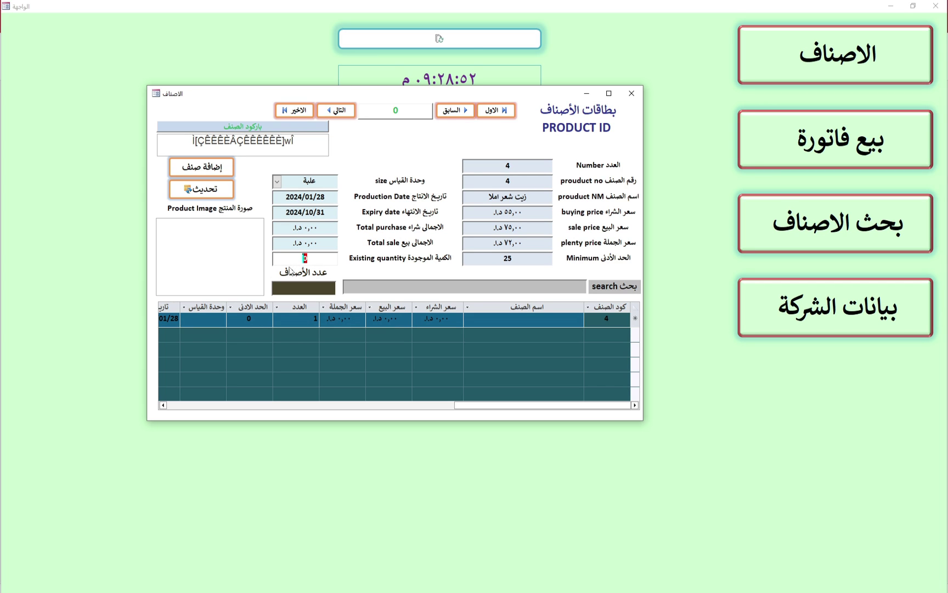
text(50)
click(217, 167)
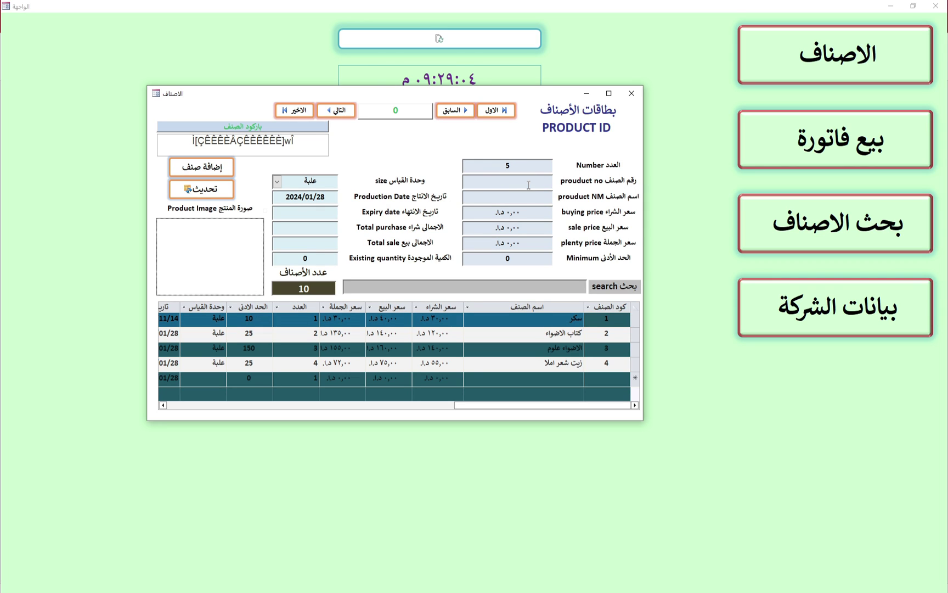
Enter product 5, كتاب قطر ٥ ب, with buying price 75, sale 95 and wholesale 90
click(531, 181)
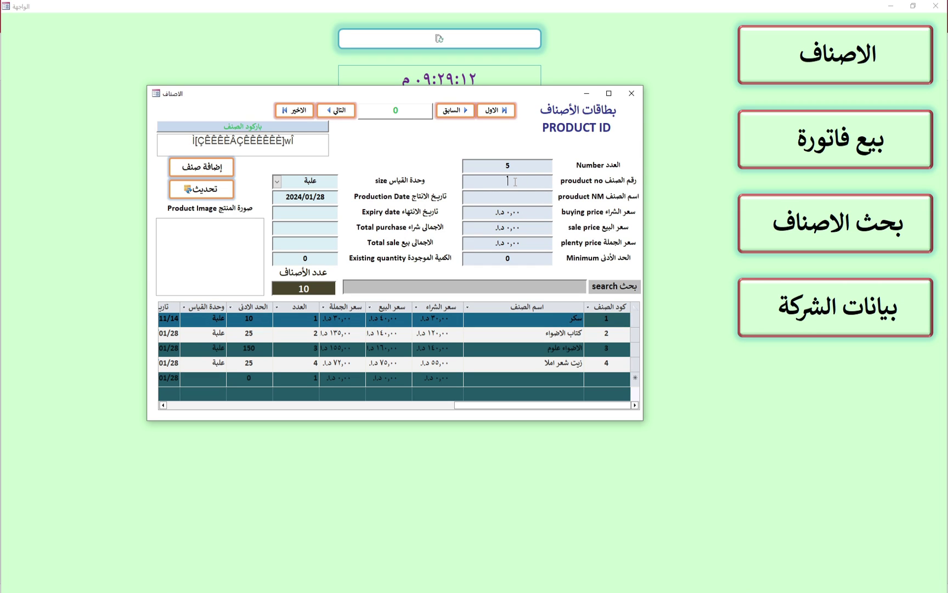
text(5)
click(521, 200)
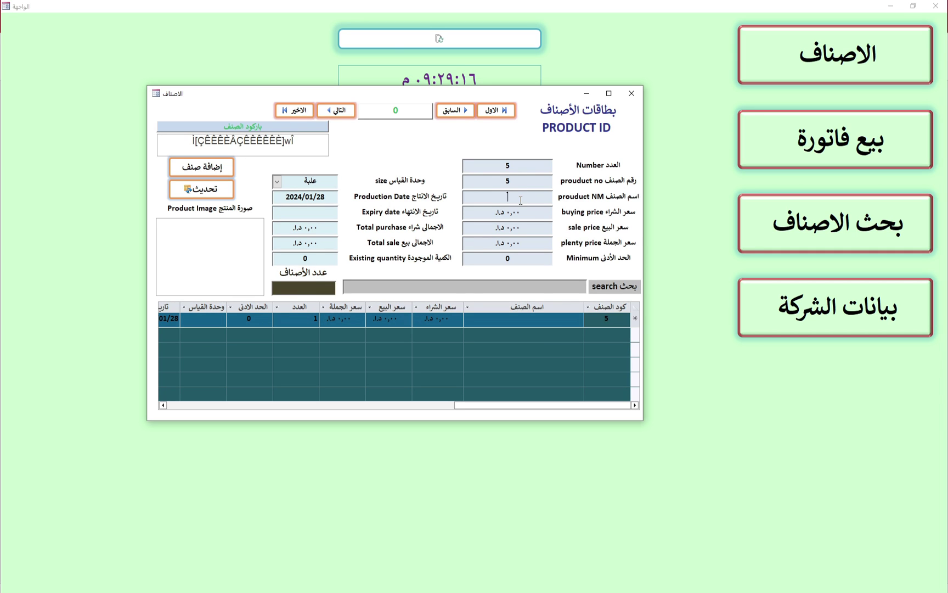
text(كتاب قطر ٥ ب)
click(515, 213)
double_click(480, 213)
text(75)
key(Return)
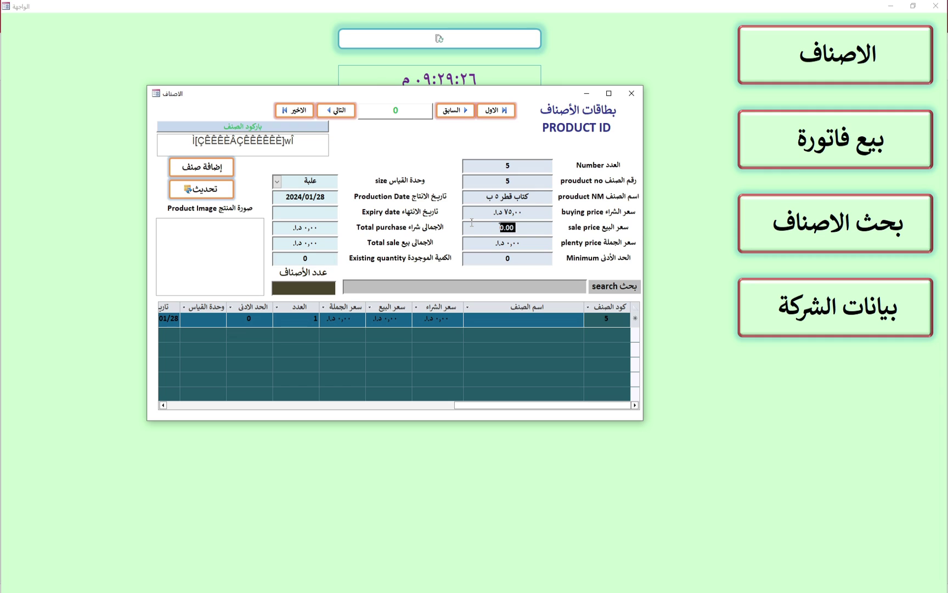
text(95)
key(Return)
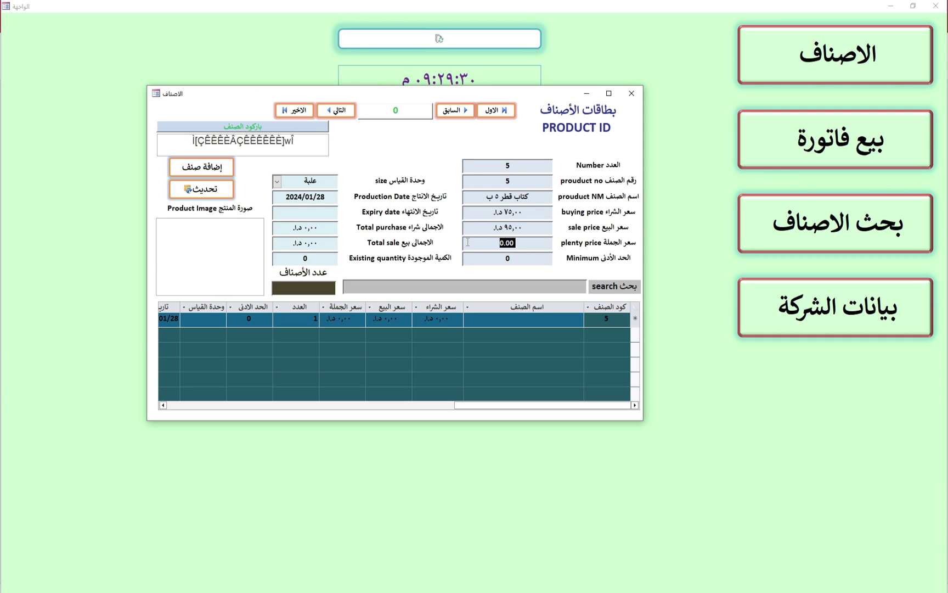
text(90)
key(Return)
key(Return)
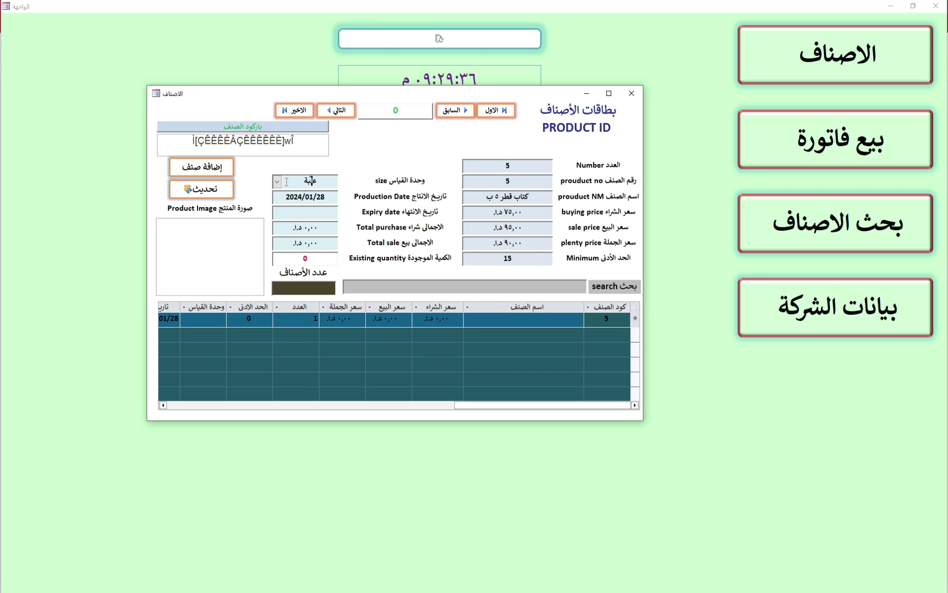
Keep the unit as علبة, leave expiry blank, set existing quantity to 13 and save
click(277, 181)
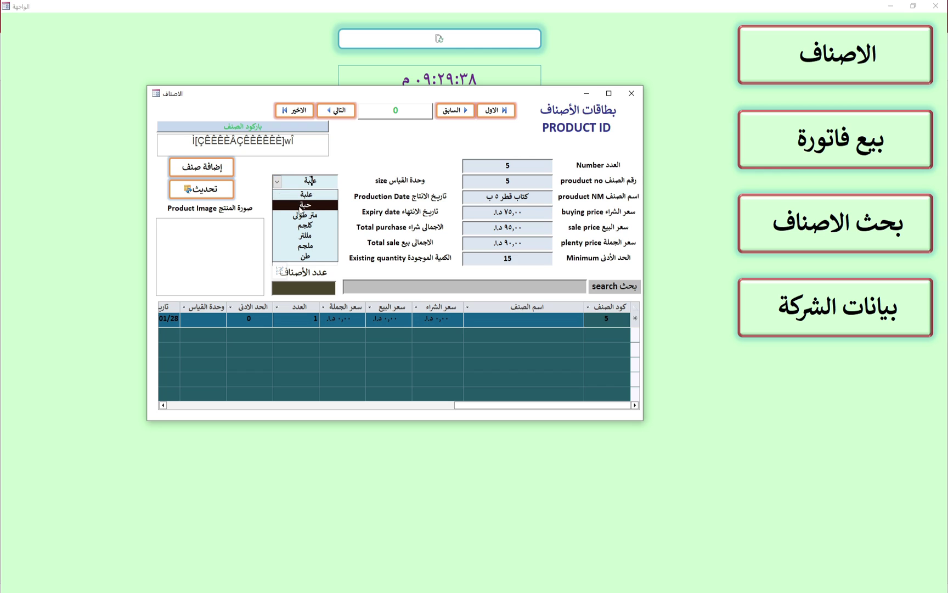
click(317, 196)
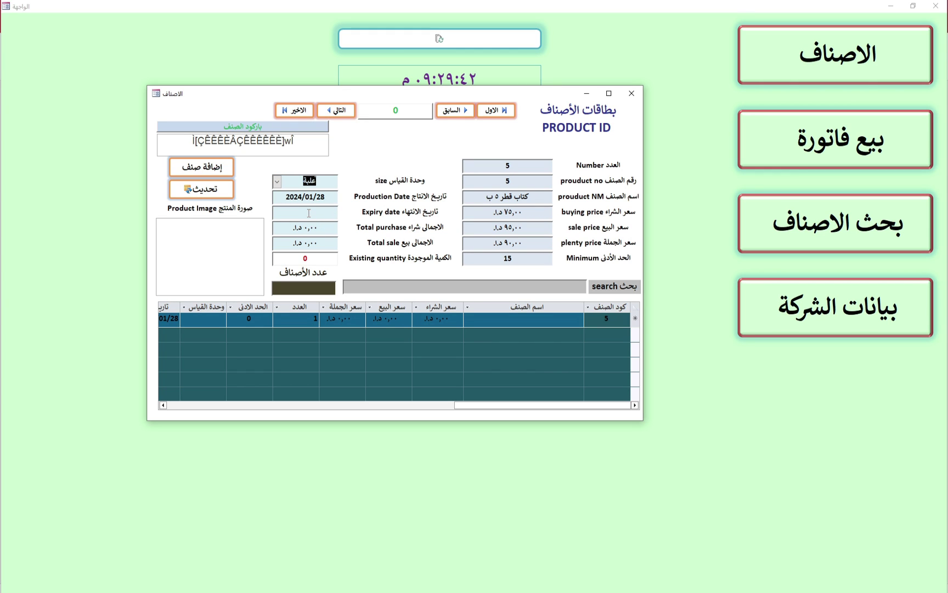
click(308, 212)
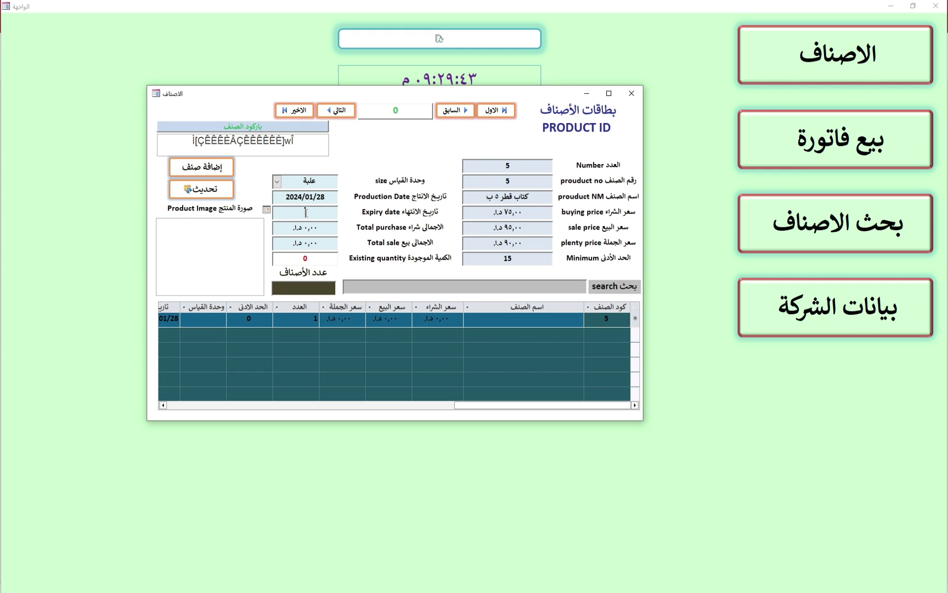
click(268, 210)
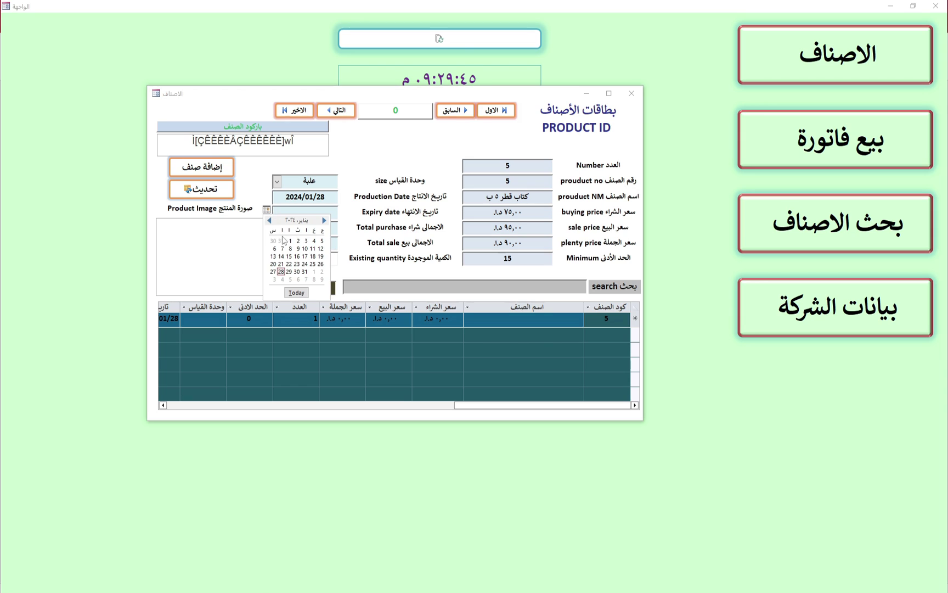
click(261, 187)
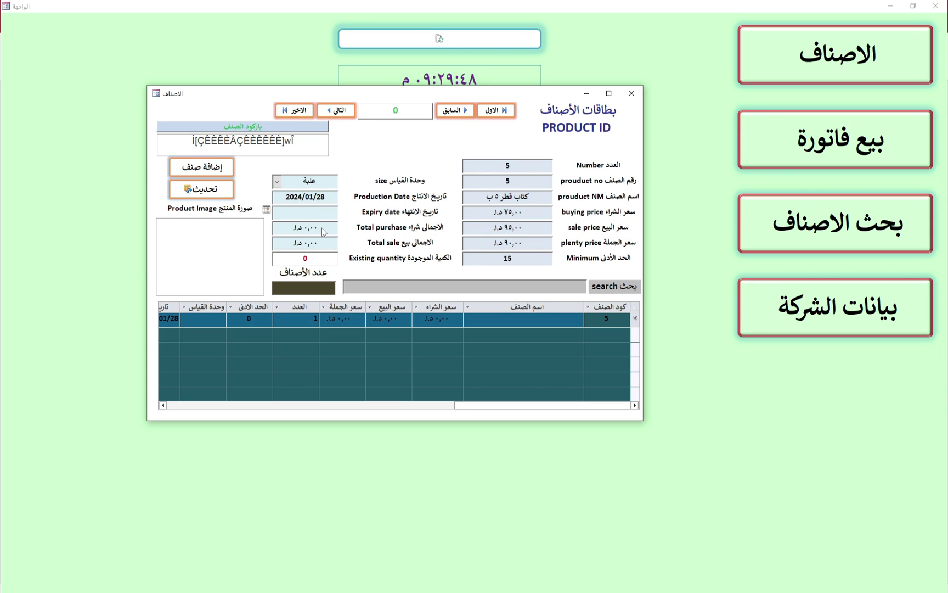
double_click(323, 259)
text(13)
click(211, 174)
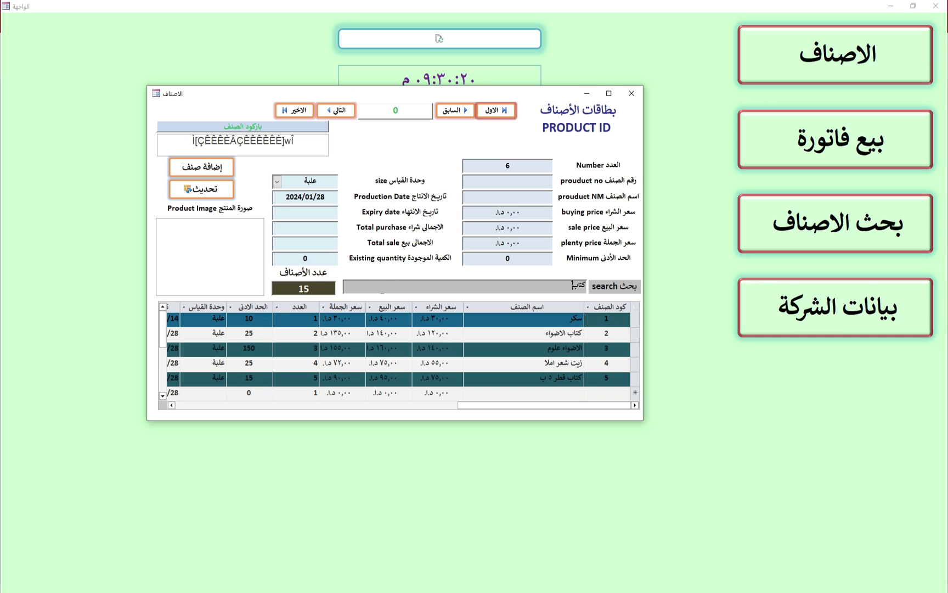
Open بحث الاصناف and type زيت to narrow the list to item 4, زيت شعر املا
click(634, 95)
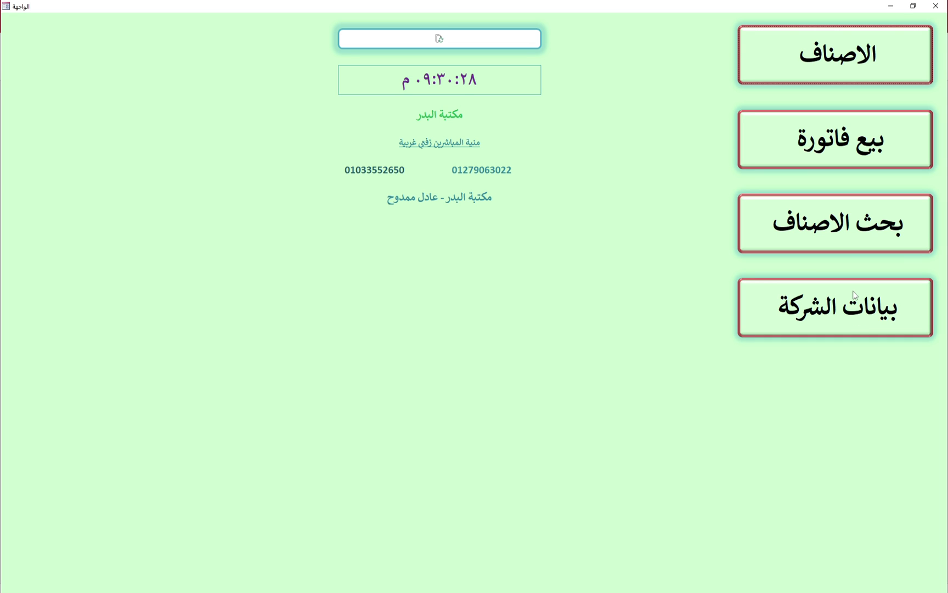
click(854, 232)
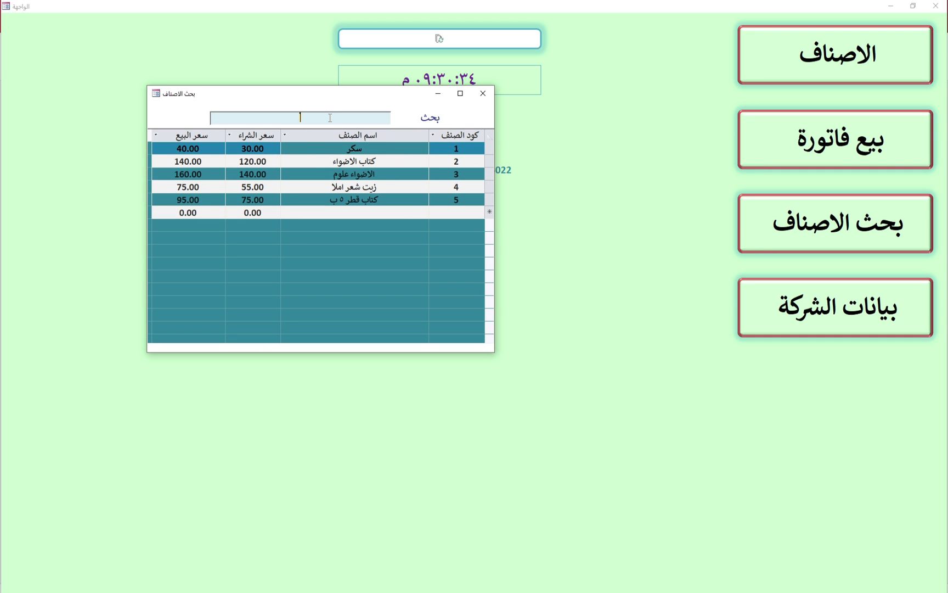
text(ك)
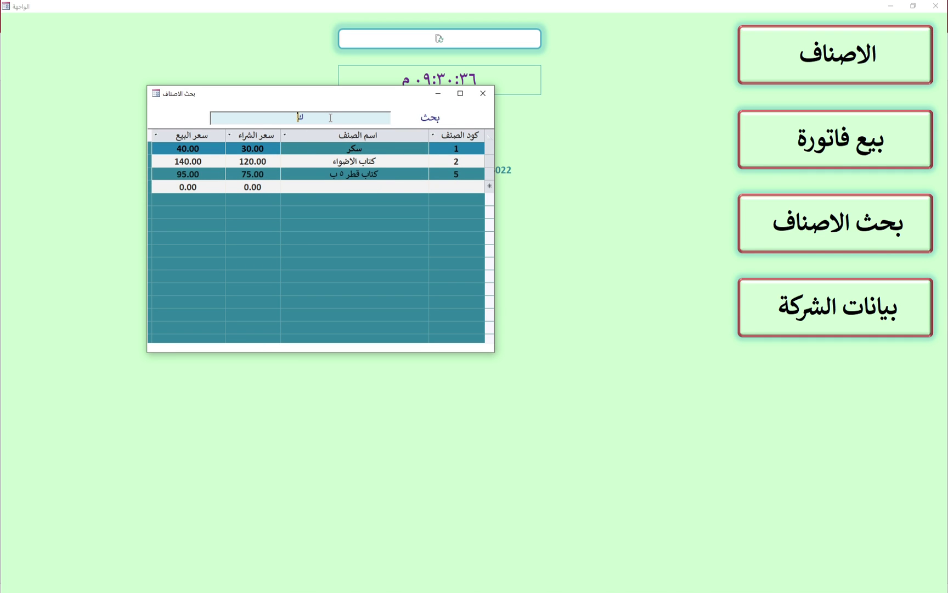
text(تا)
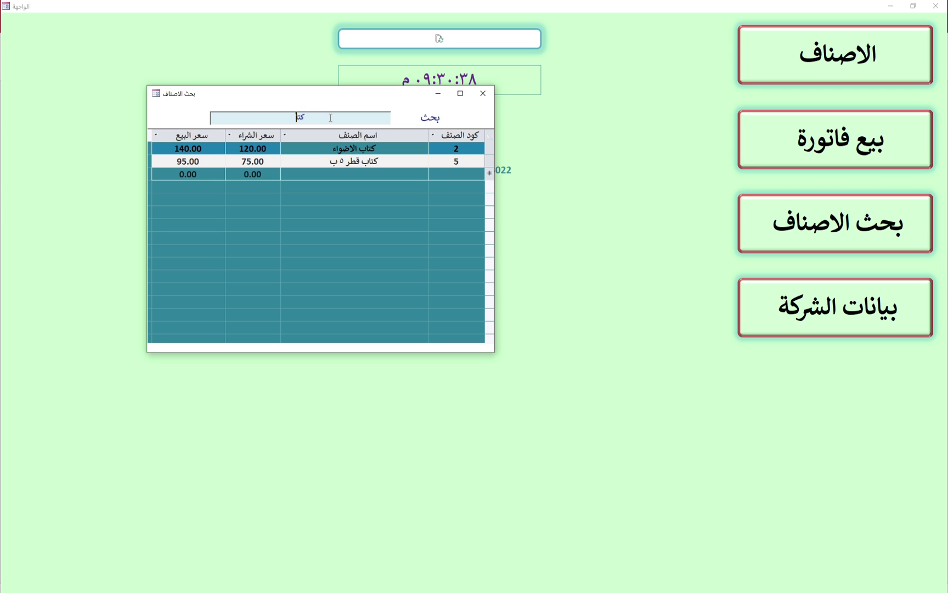
drag(316, 122, 270, 109)
text(شعر )
text(ا)
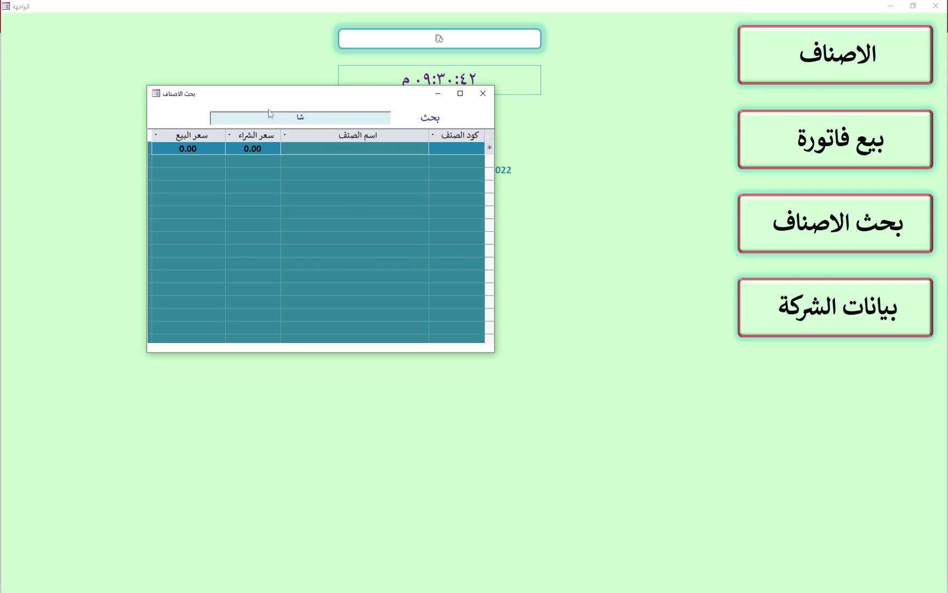
key(BackSpace)
key(BackSpace)
text(ز)
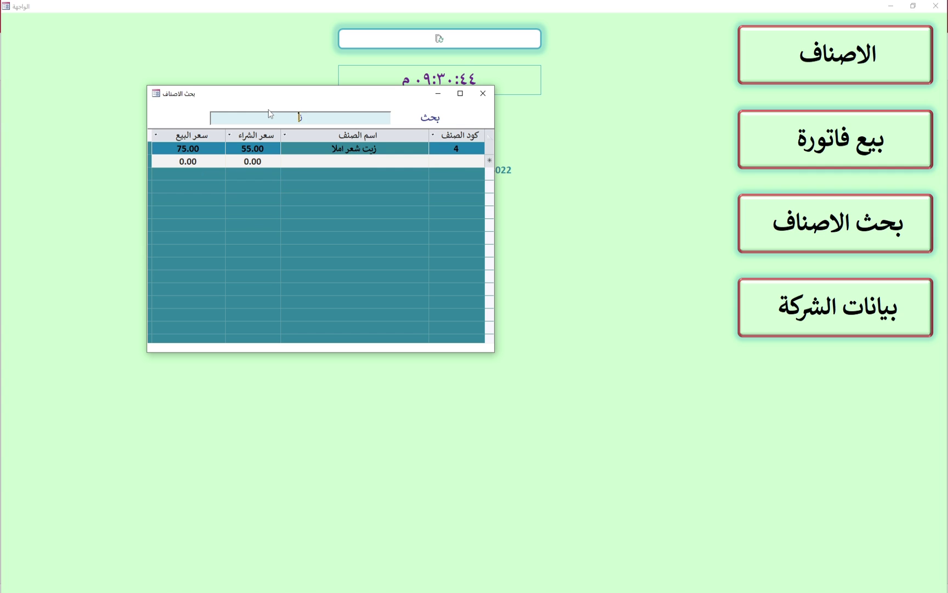
text(يت)
In the sales invoice form, create new blank invoice 2 dated 2024/01/28
click(482, 95)
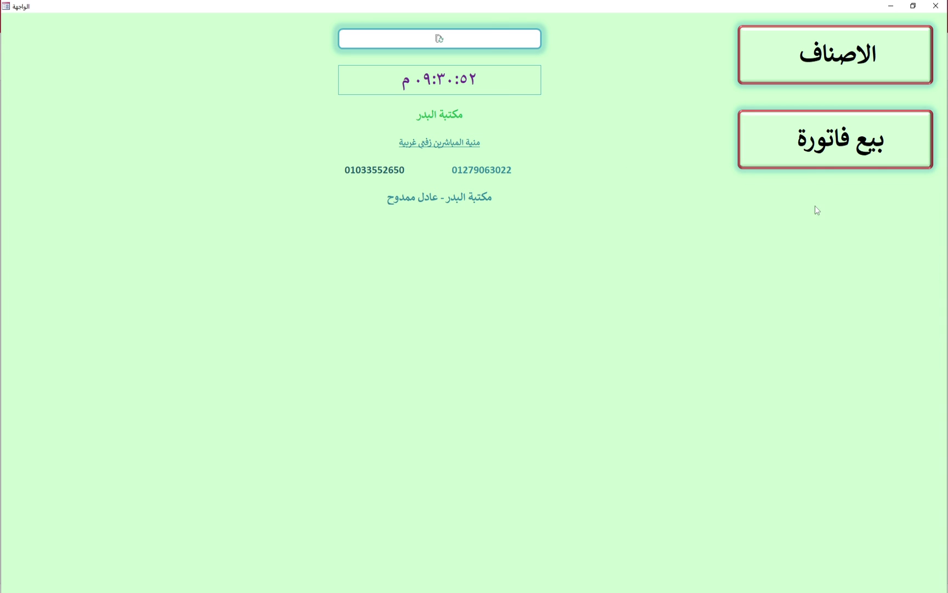
click(830, 153)
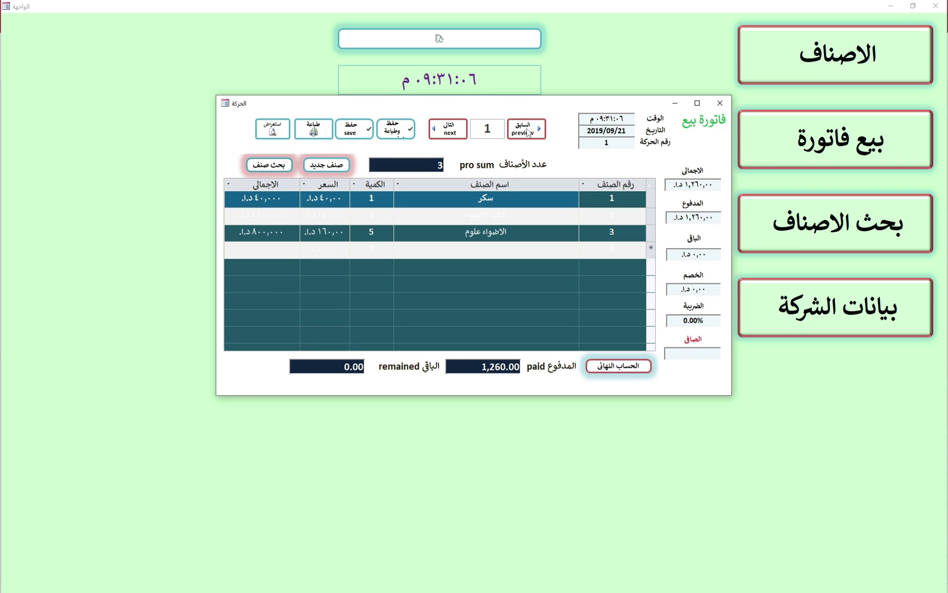
click(528, 133)
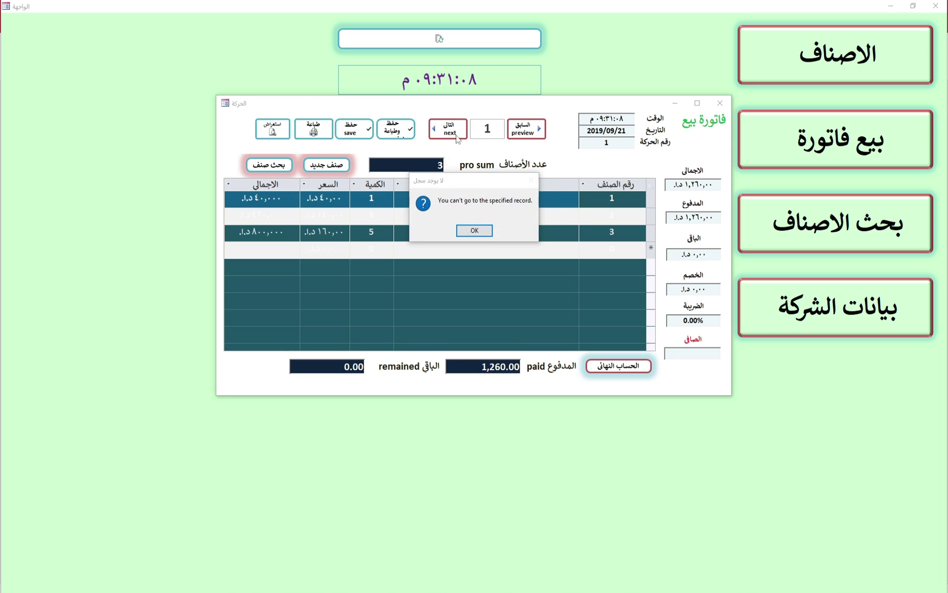
click(473, 230)
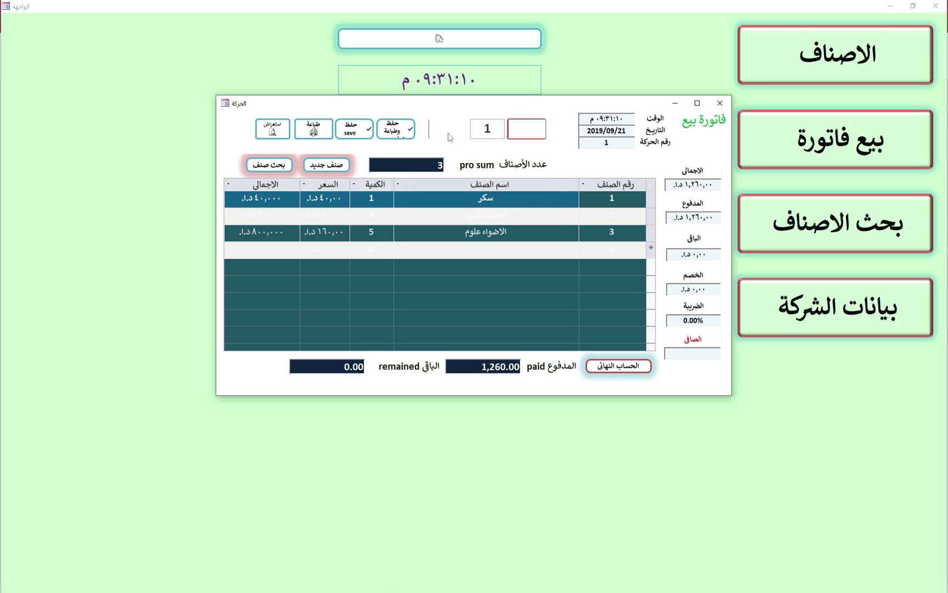
click(449, 133)
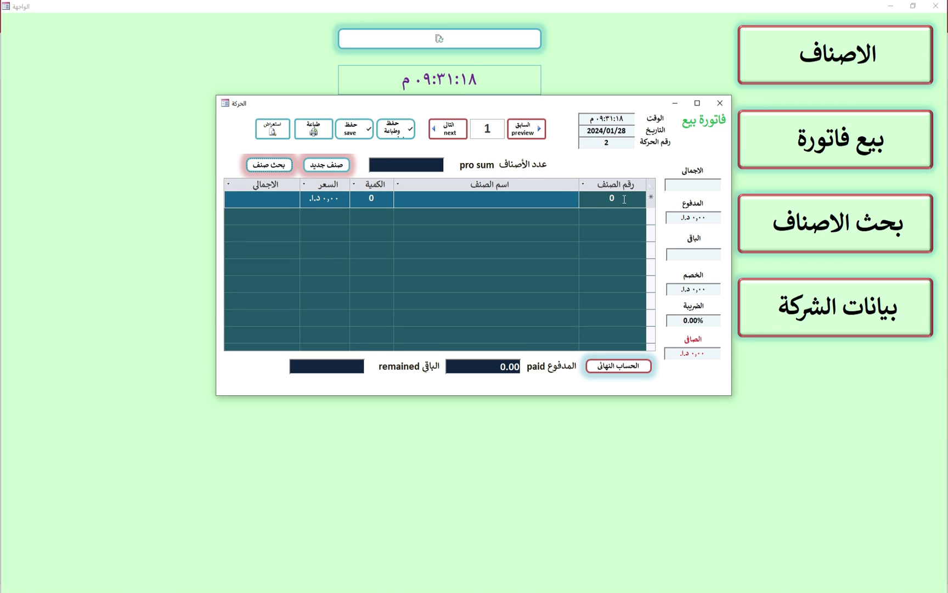
Add item 1, سكر, as the first invoice line with its quantity
drag(625, 199, 591, 199)
text(1)
click(537, 202)
text(سكر)
click(363, 199)
text(1)
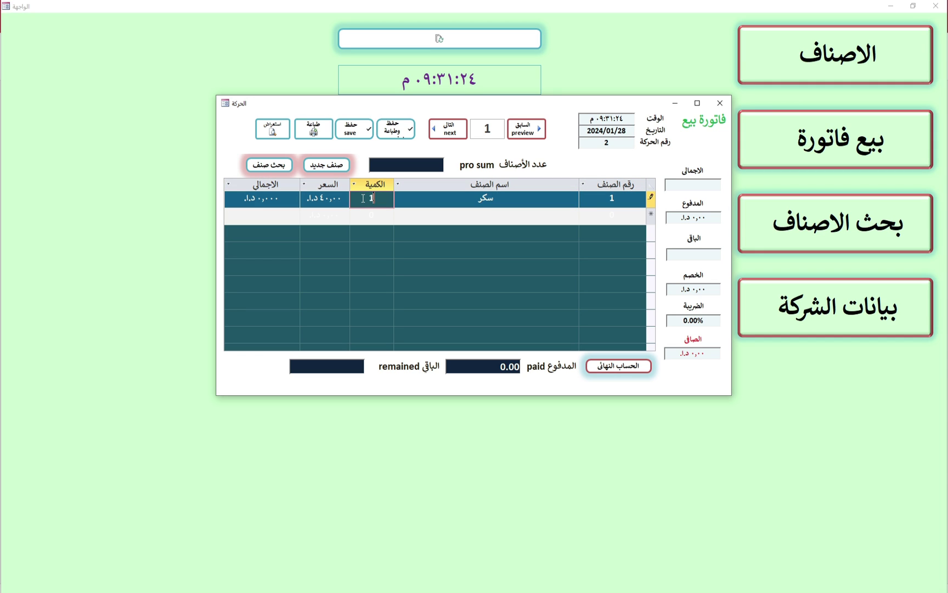
text(5)
key(BackSpace)
key(BackSpace)
text(2)
Add item 3, الاضواء علوم ×4, and item 5, كتاب قطر ٥ ب ×6, for a 1,330 total
click(592, 215)
text(3)
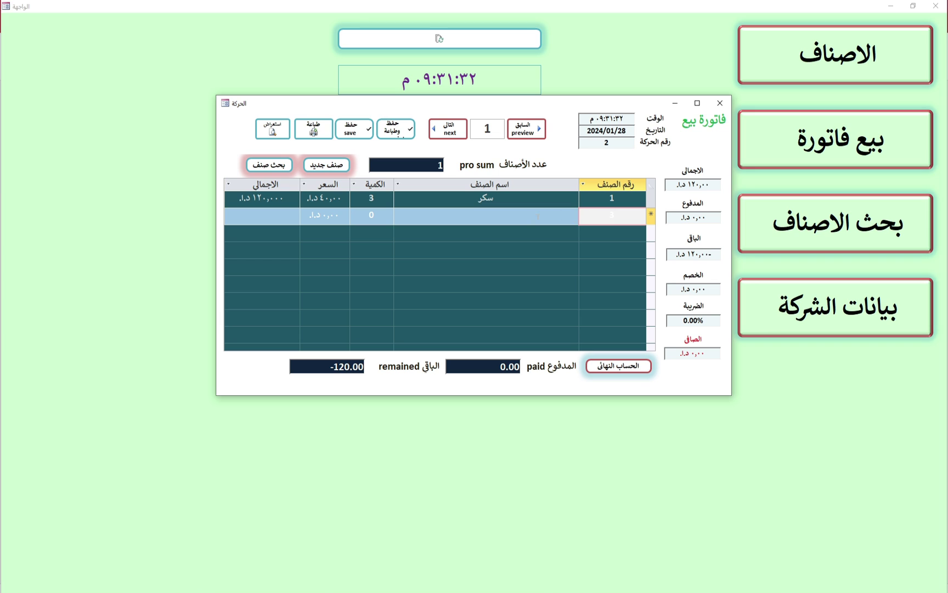
click(471, 220)
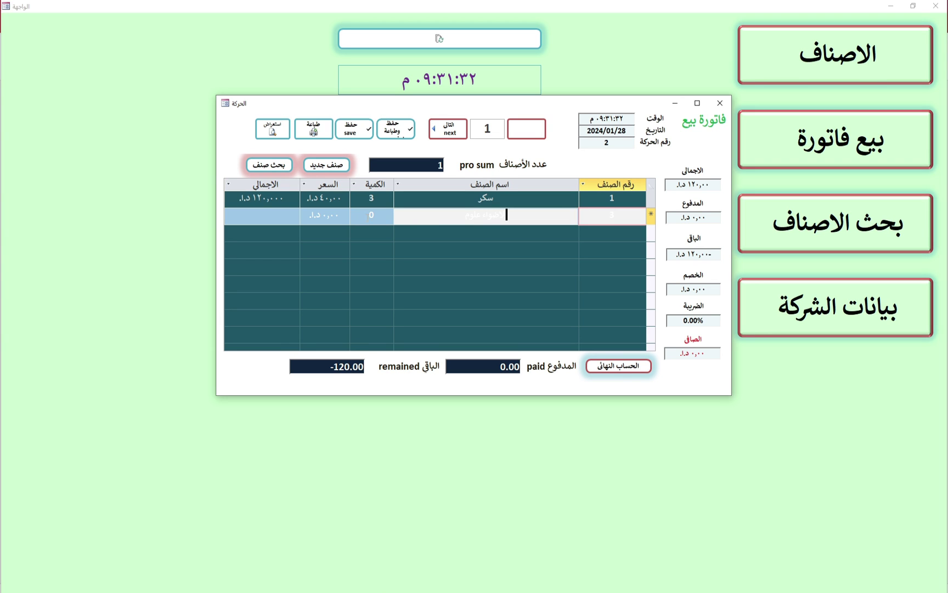
click(368, 215)
text(4)
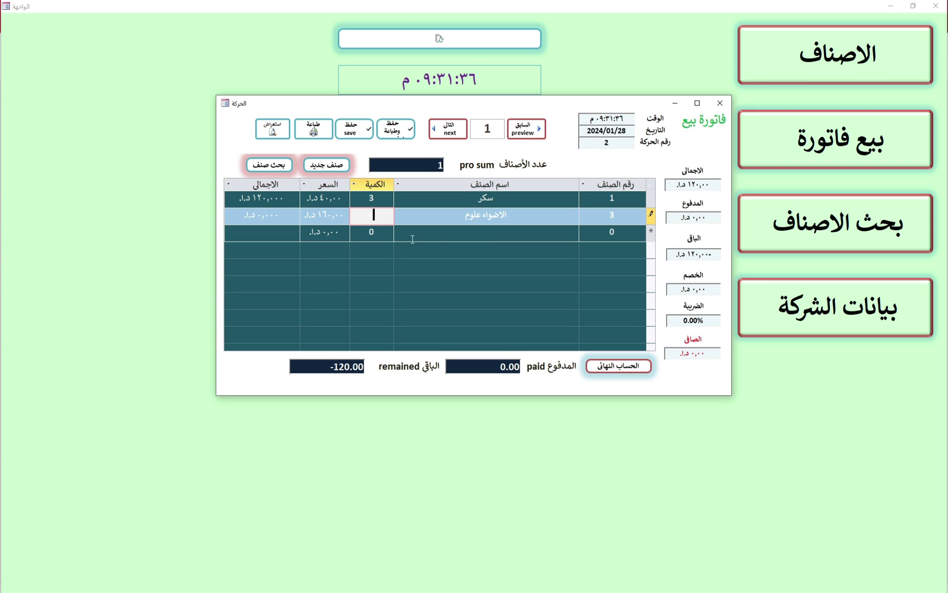
click(485, 240)
click(600, 231)
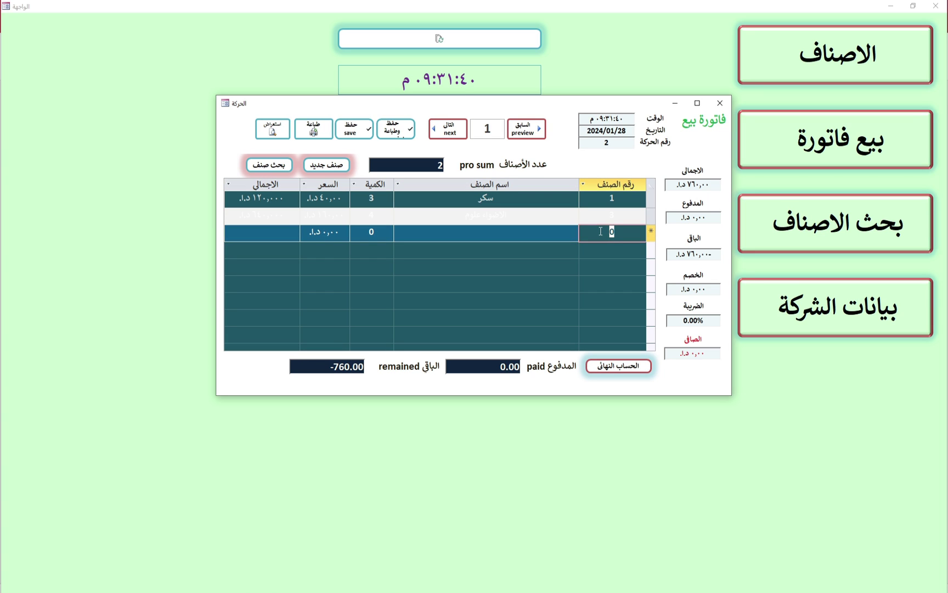
text(5)
click(550, 235)
click(362, 231)
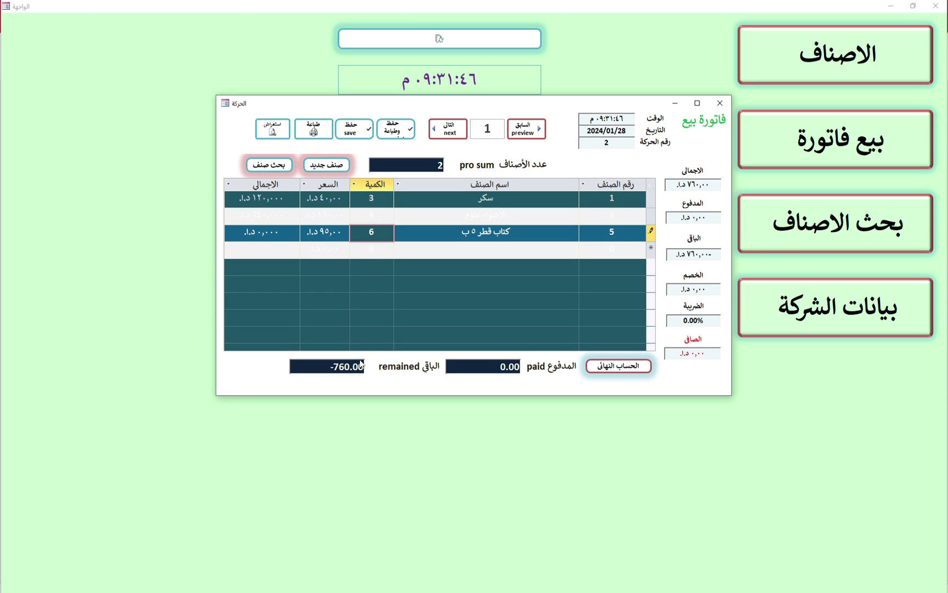
click(514, 366)
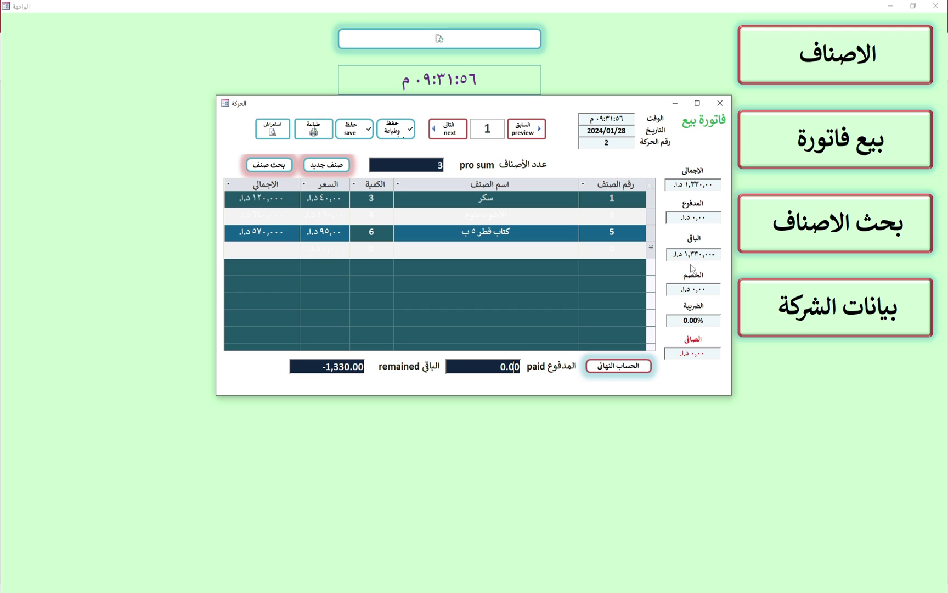
Set the invoice discount to 2 and the tax to 2%
click(699, 293)
drag(706, 290, 674, 286)
text(2)
drag(704, 320, 670, 320)
text(2)
click(500, 366)
Set the paid amount to 1,330 and run الحساب النهائي
click(519, 364)
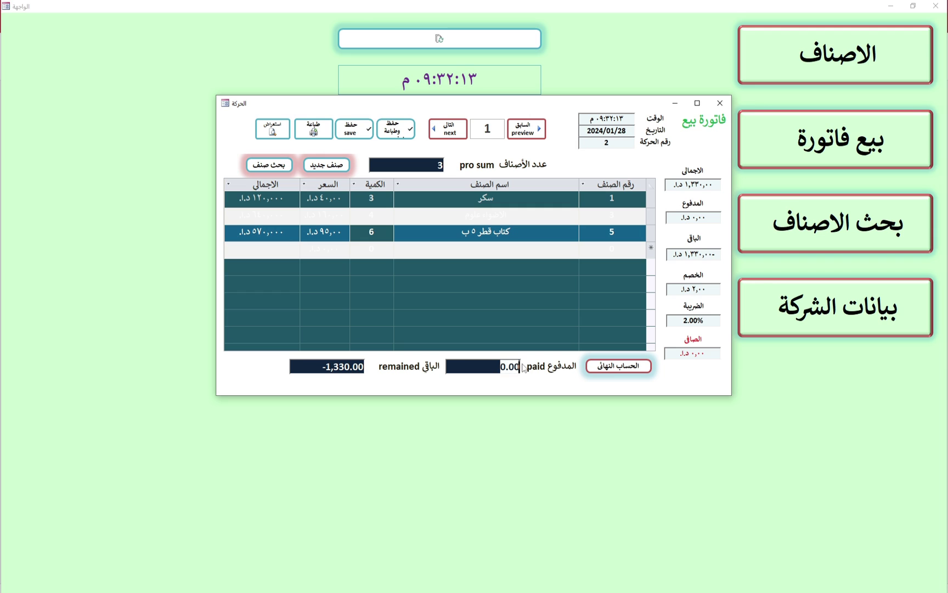
key(BackSpace)
key(BackSpace)
key(BackSpace)
key(BackSpace)
text(1300)
key(Return)
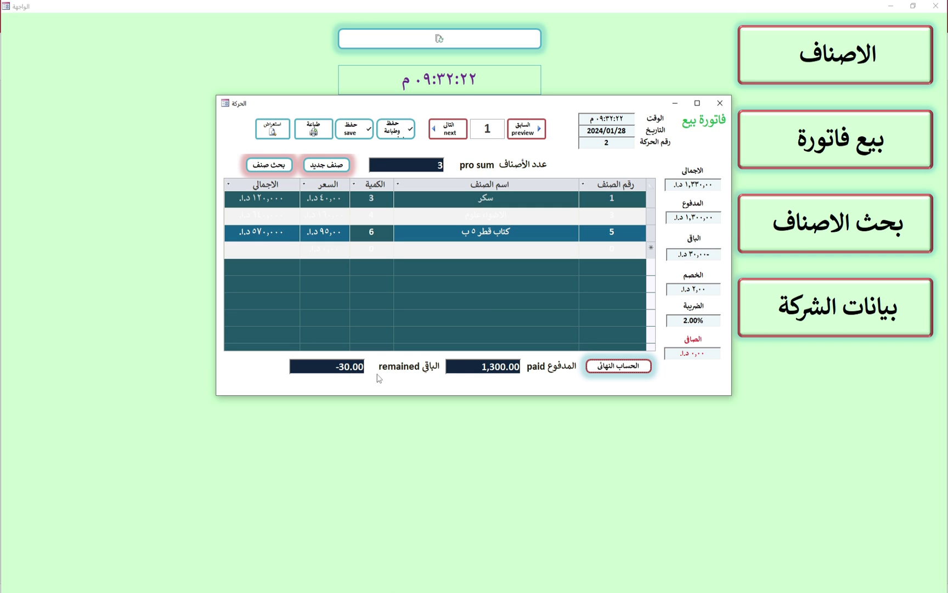
click(497, 366)
text(3)
key(Tab)
drag(496, 368, 500, 368)
text(5)
click(615, 368)
click(499, 367)
key(BackSpace)
text(3)
Start product 6 in the product cards and name it شامبو كلير
click(274, 168)
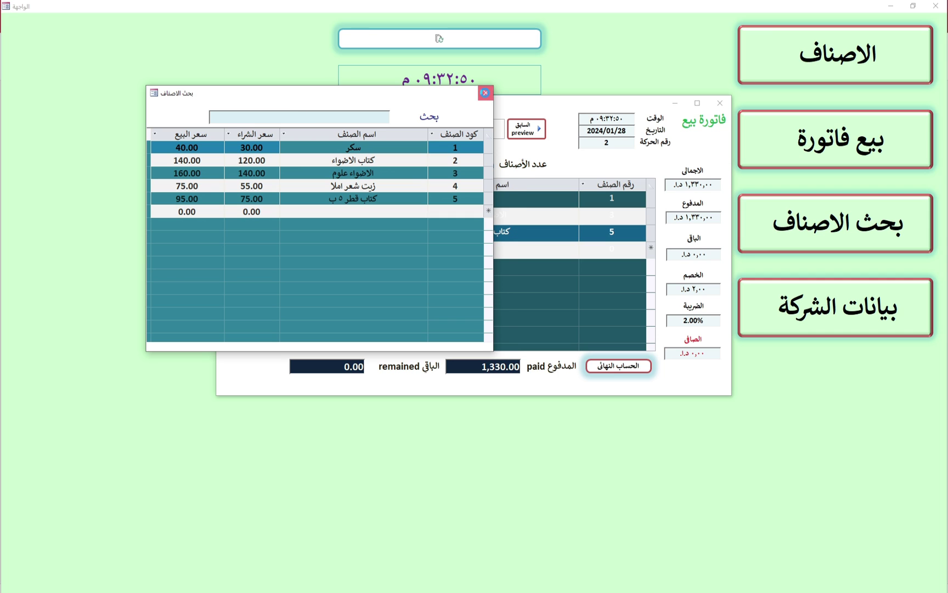
click(486, 93)
click(333, 169)
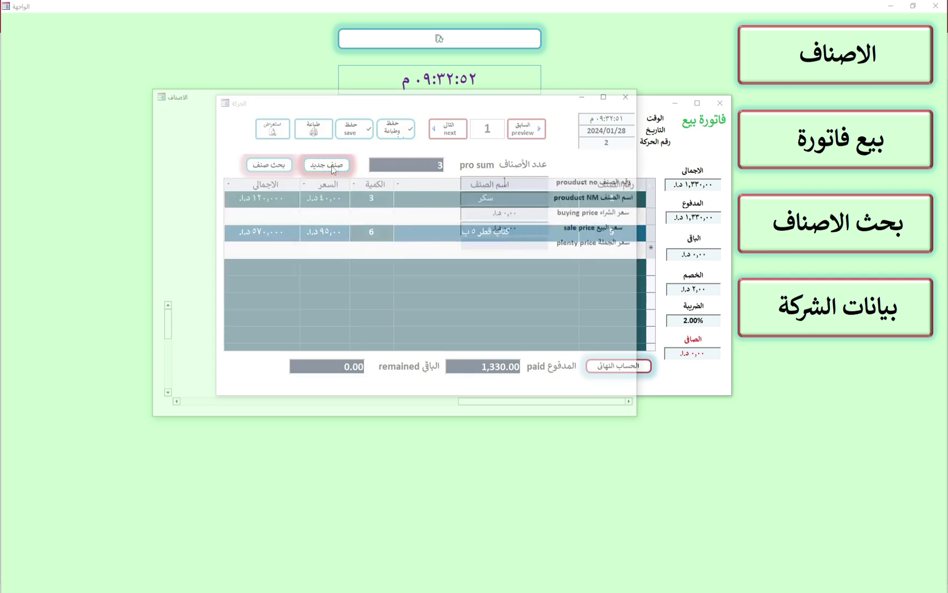
click(498, 177)
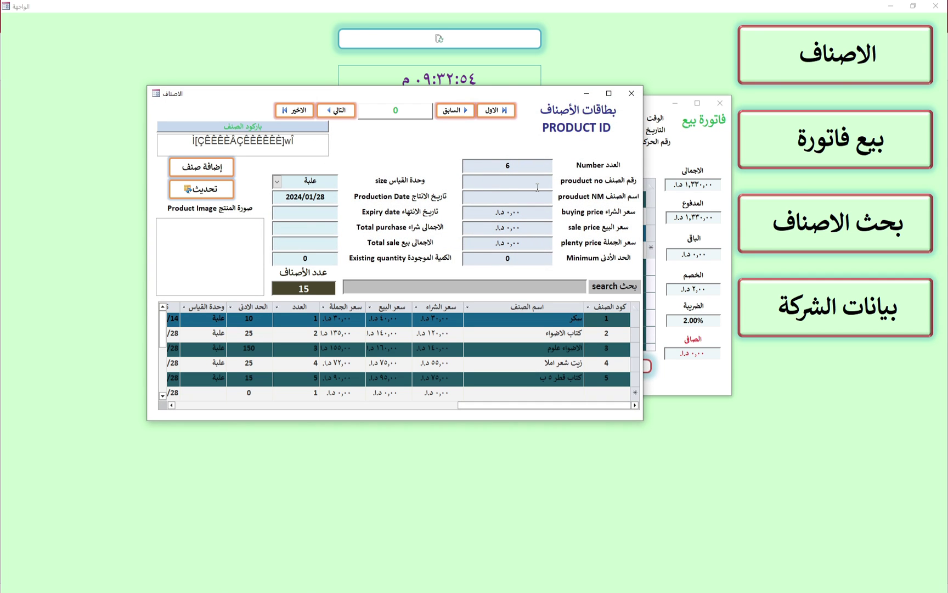
text(6)
key(Return)
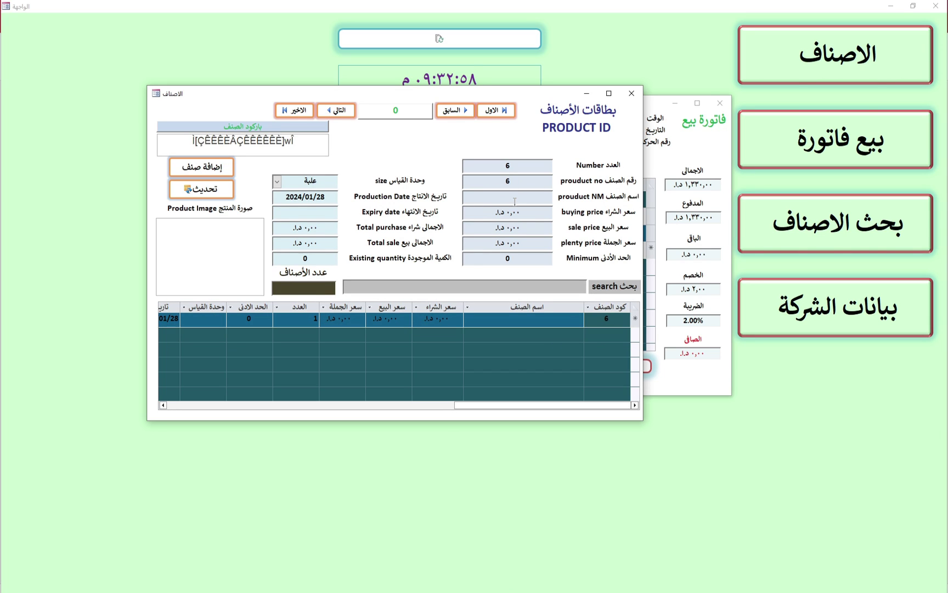
text(شامبو كلير)
Set buying price 85, sale price 100 and wholesale price 96
click(519, 214)
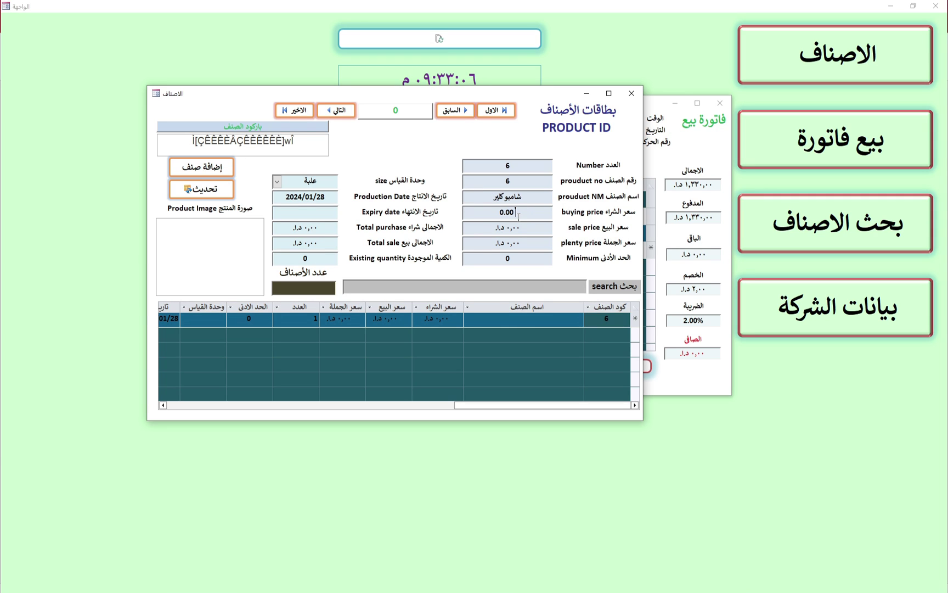
double_click(469, 212)
text(85)
key(Tab)
text(100)
key(Tab)
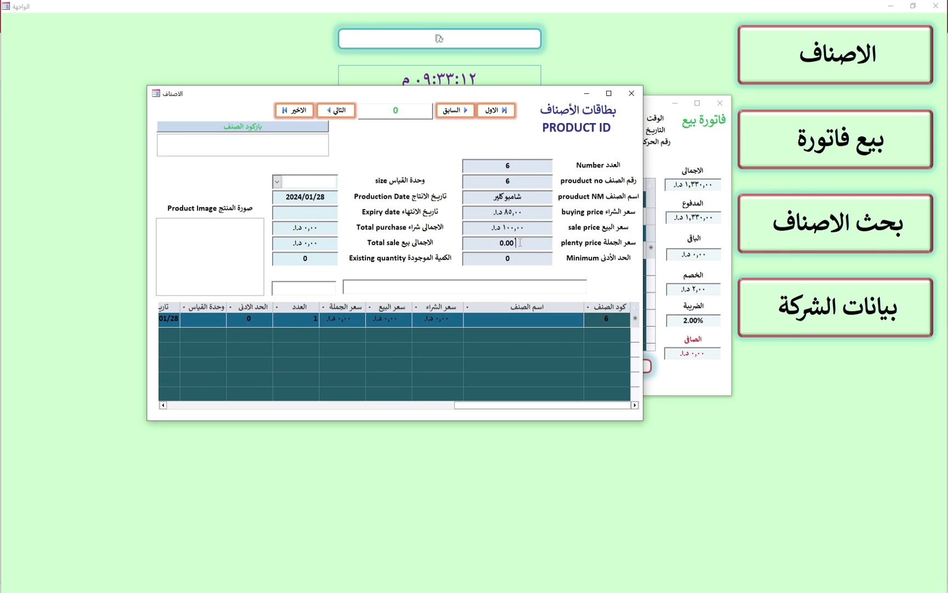
text(96)
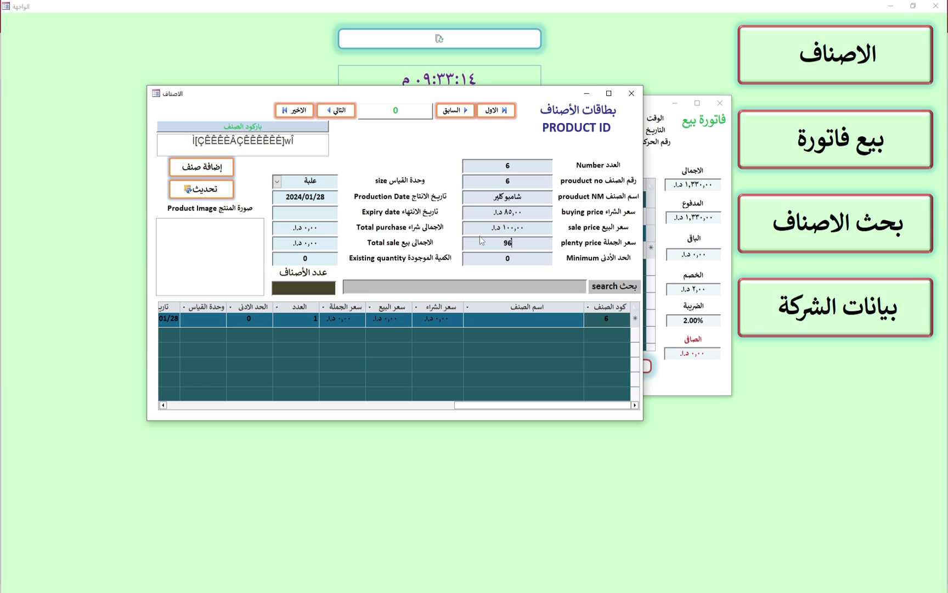
click(533, 253)
Keep علبة as the unit and set the expiry date to 2025/10/01
click(277, 181)
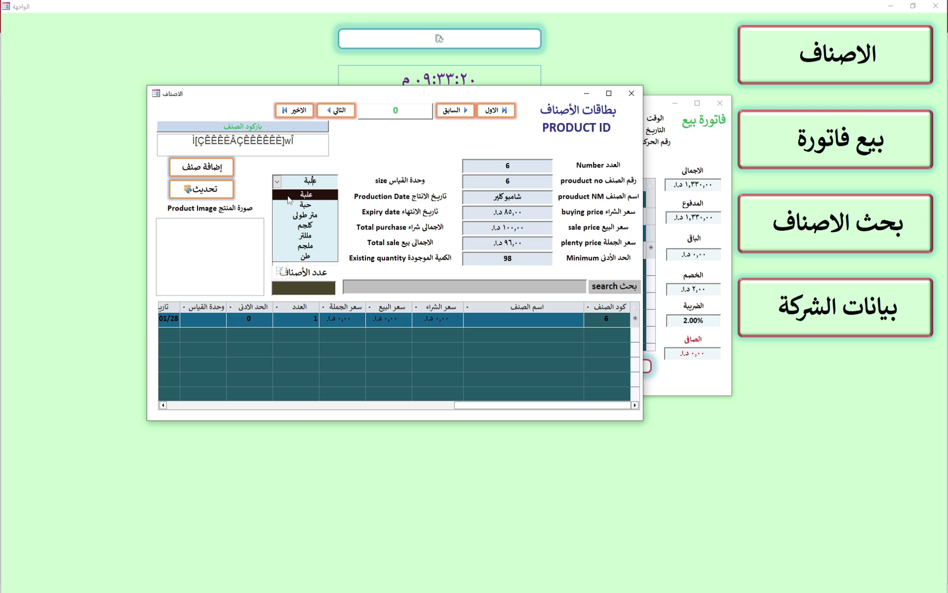
click(300, 196)
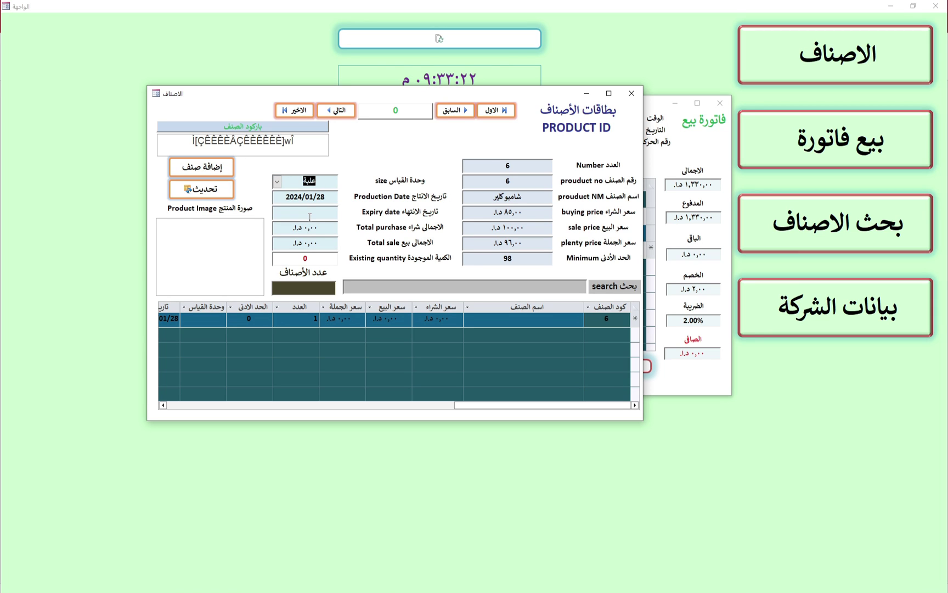
click(310, 217)
click(267, 211)
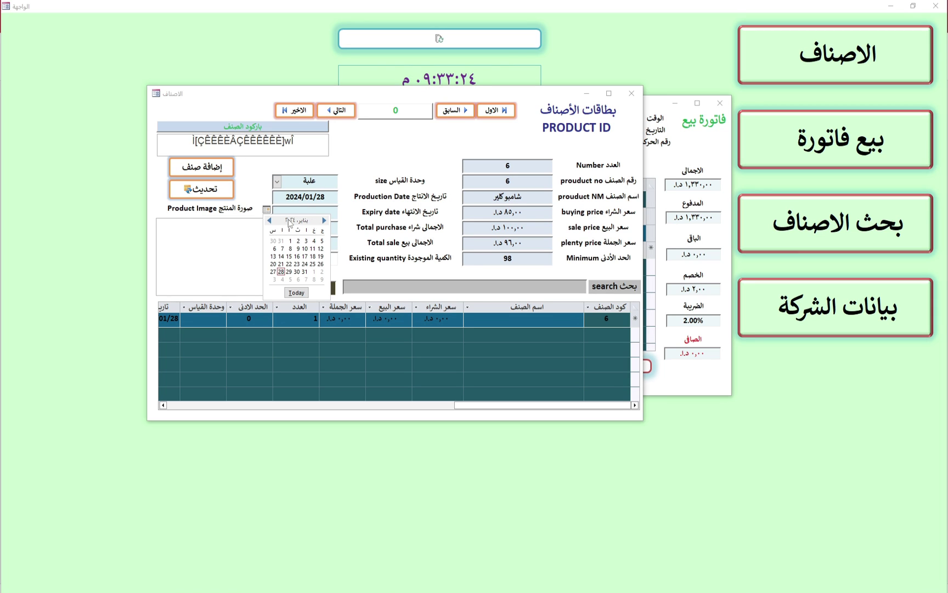
click(324, 220)
click(324, 220)
click(325, 220)
click(325, 220)
click(325, 220)
click(325, 220)
click(324, 220)
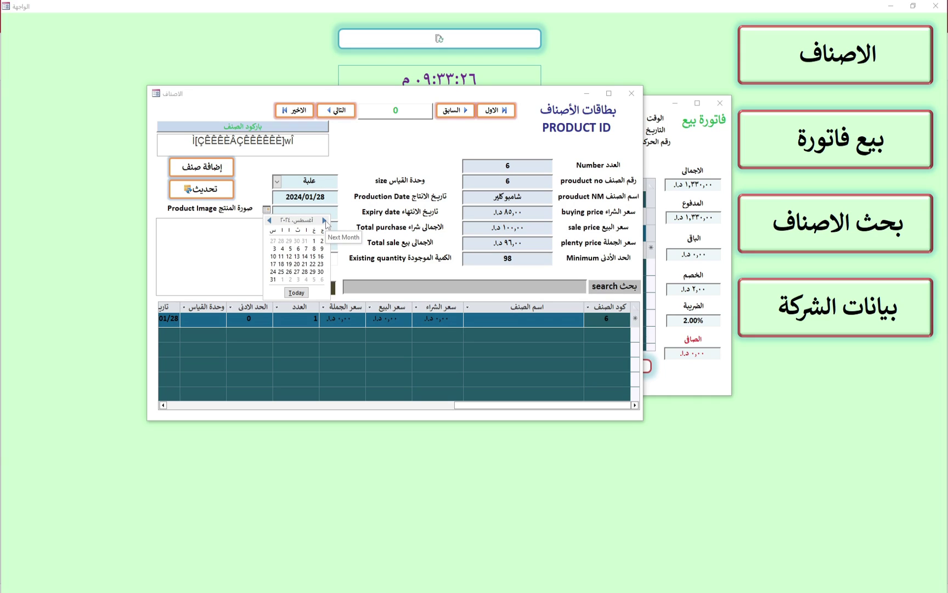
double_click(325, 220)
click(324, 220)
double_click(325, 220)
click(324, 220)
double_click(324, 220)
click(324, 221)
double_click(325, 220)
double_click(324, 220)
click(324, 220)
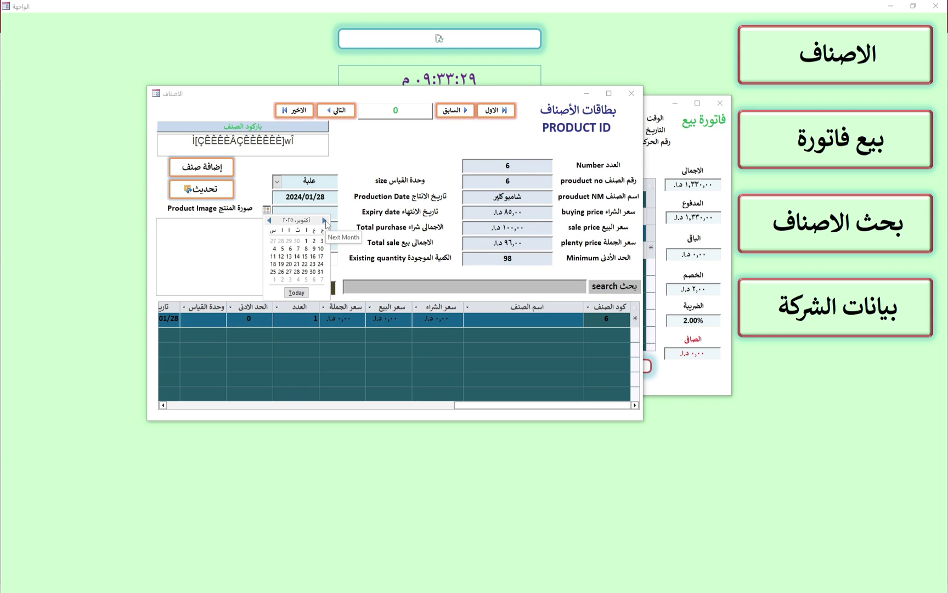
click(305, 240)
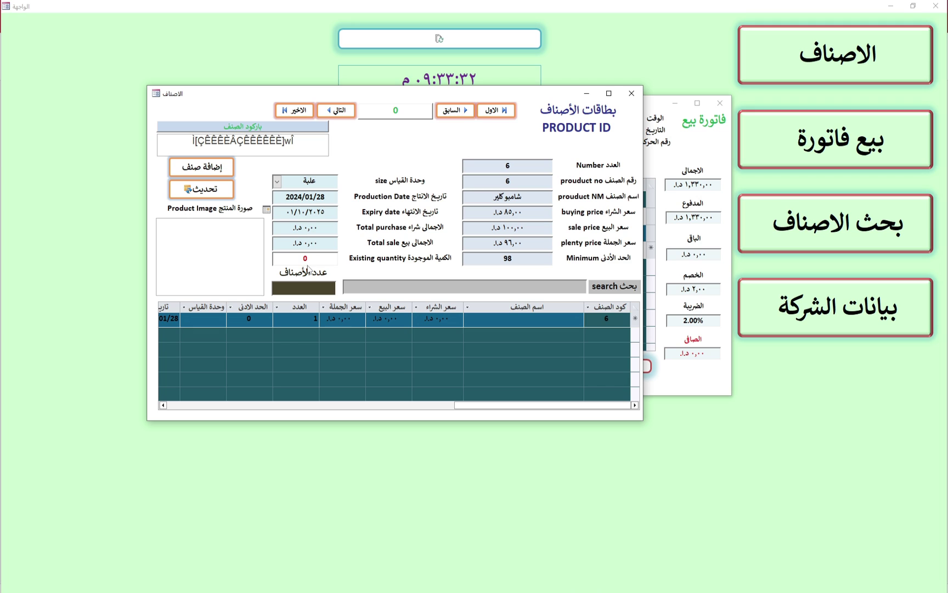
Set the existing quantity to 200 and save the product with إضافة صنف
double_click(305, 258)
text(200)
click(213, 170)
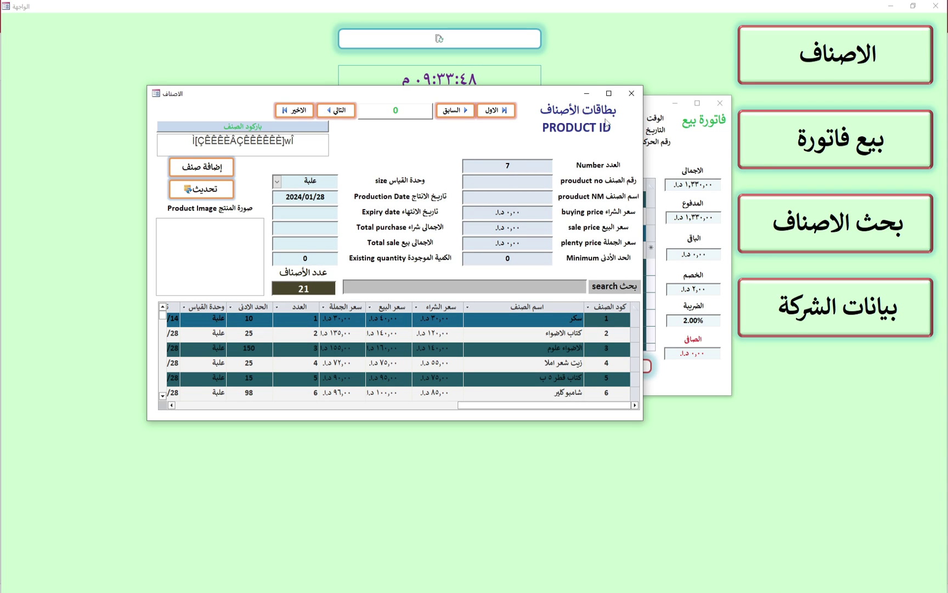
Close the product cards form and review invoice 2's receipt preview
click(632, 93)
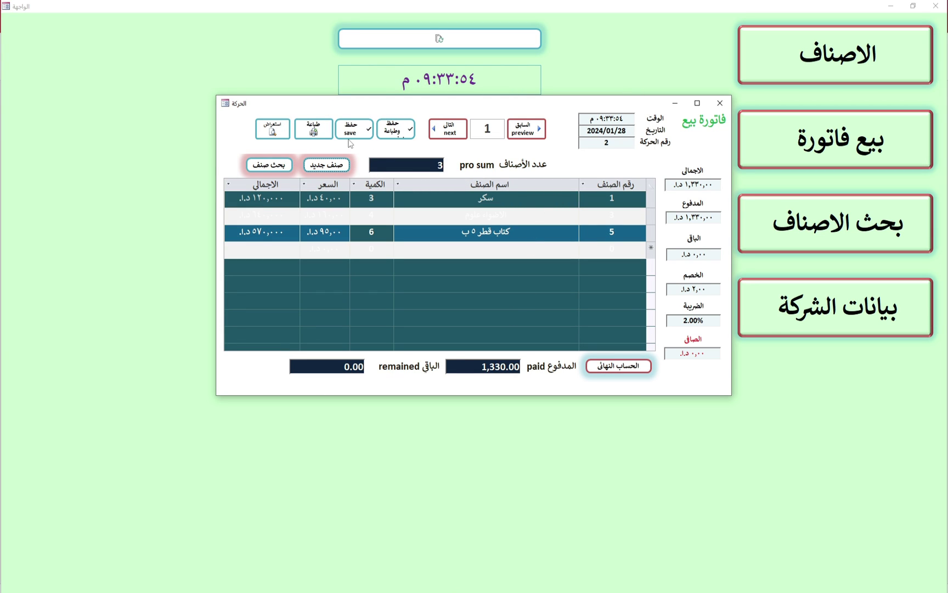
click(281, 133)
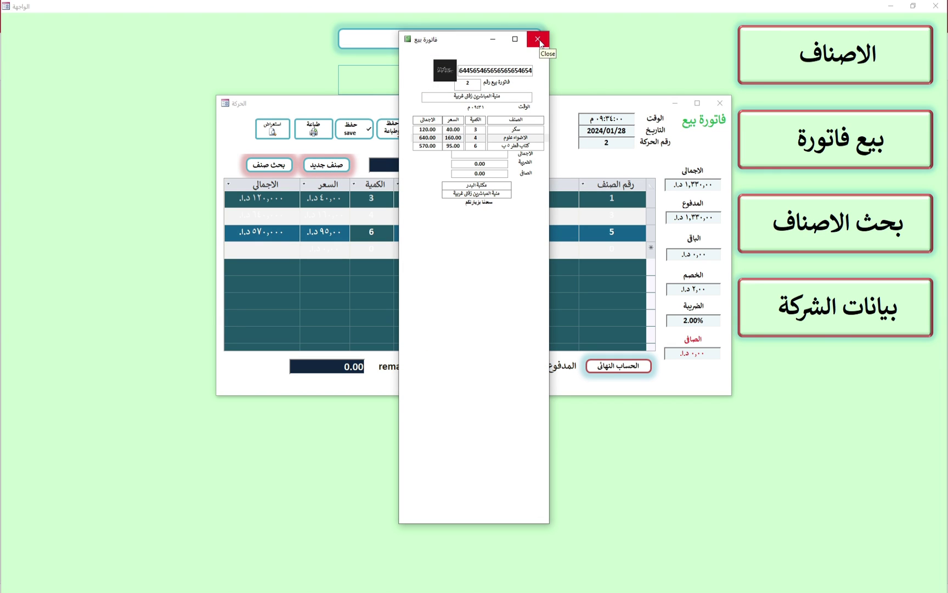
click(540, 42)
Check the barcode invoice preview for invoice 2, then save the sales invoice
click(312, 132)
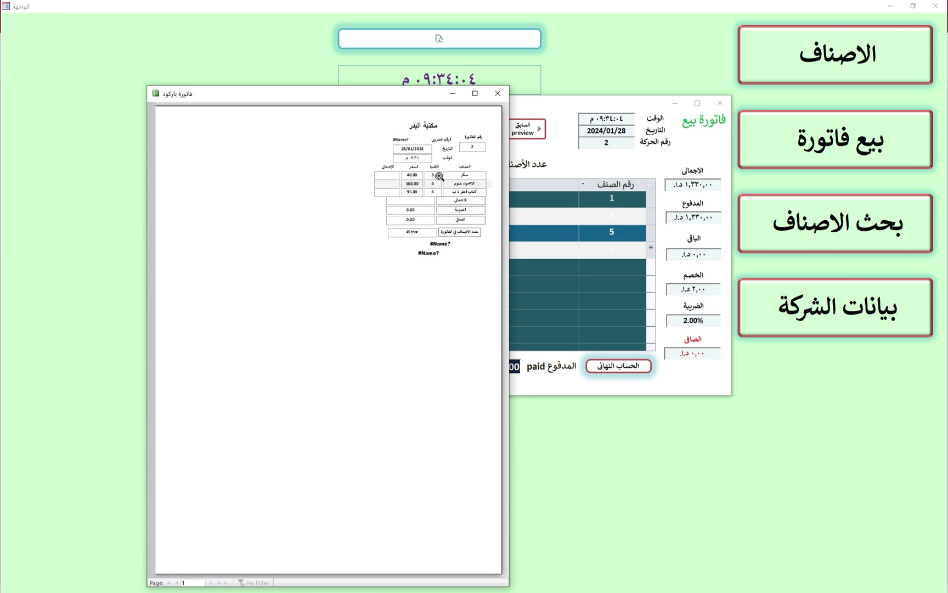
click(498, 92)
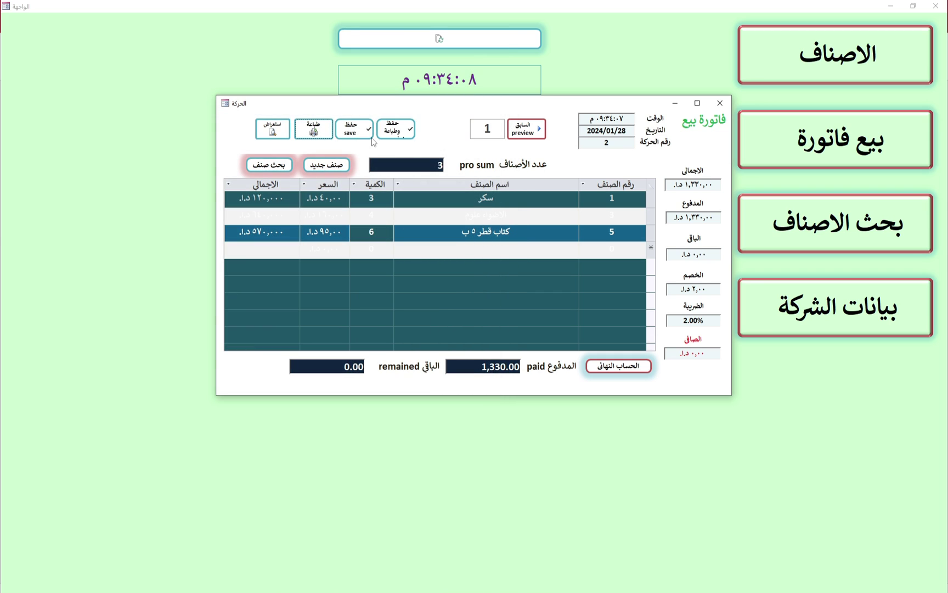
click(355, 136)
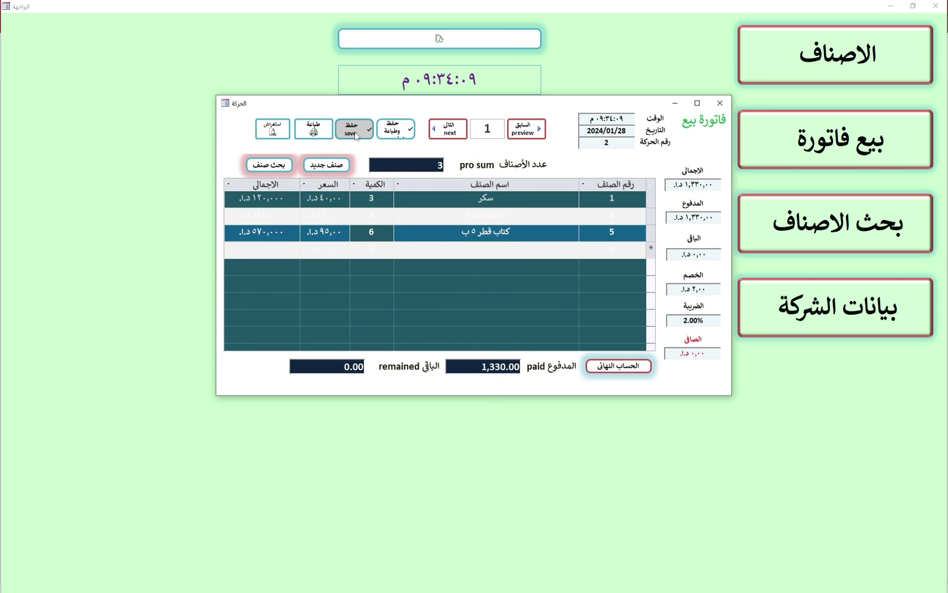
click(396, 133)
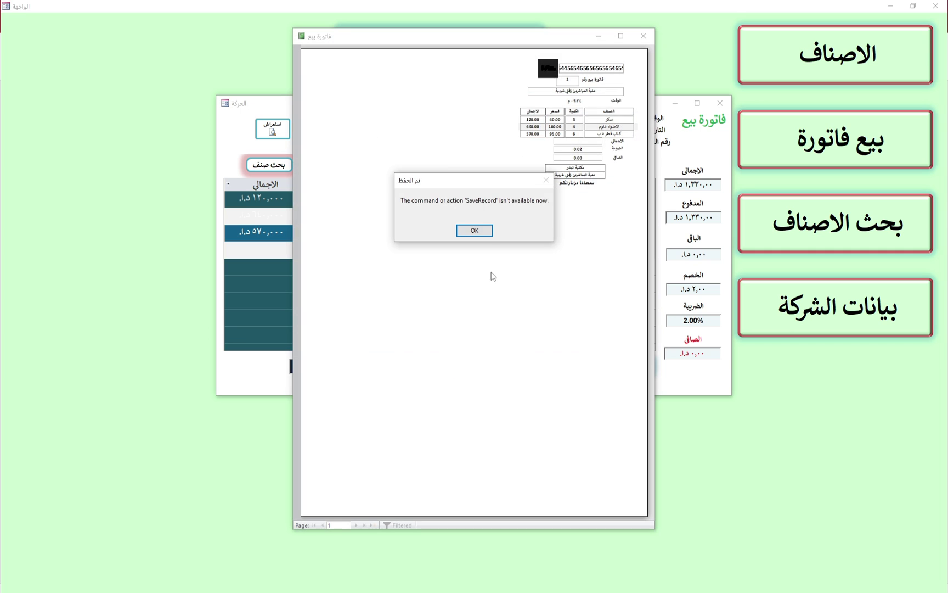
click(474, 231)
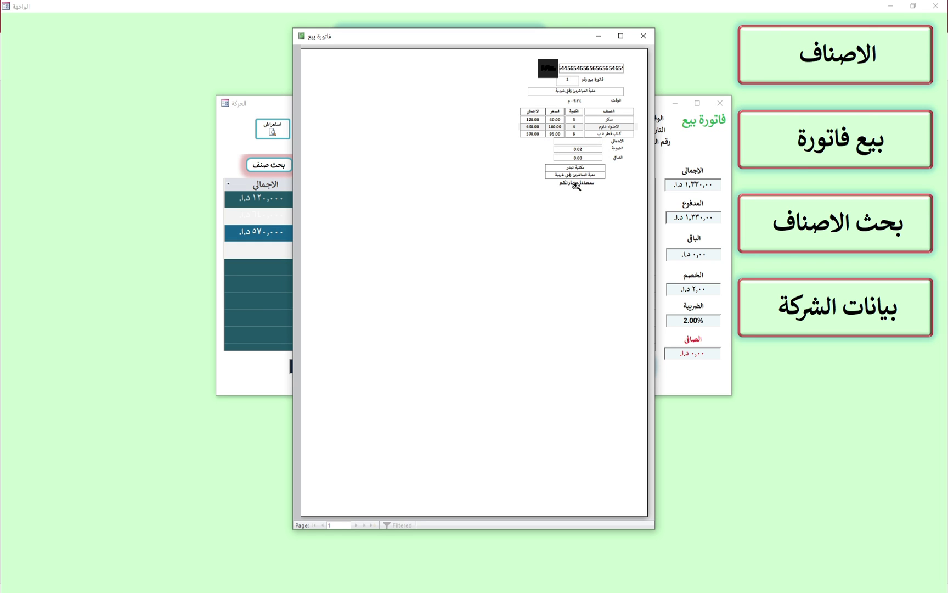
click(642, 35)
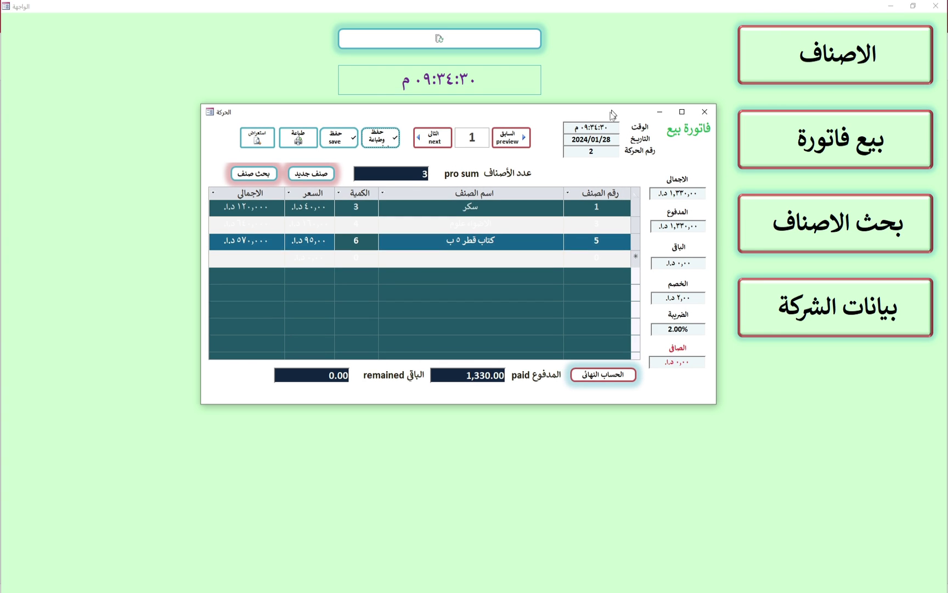
Select invoice number 2 in the invoice header fields
click(600, 144)
click(606, 154)
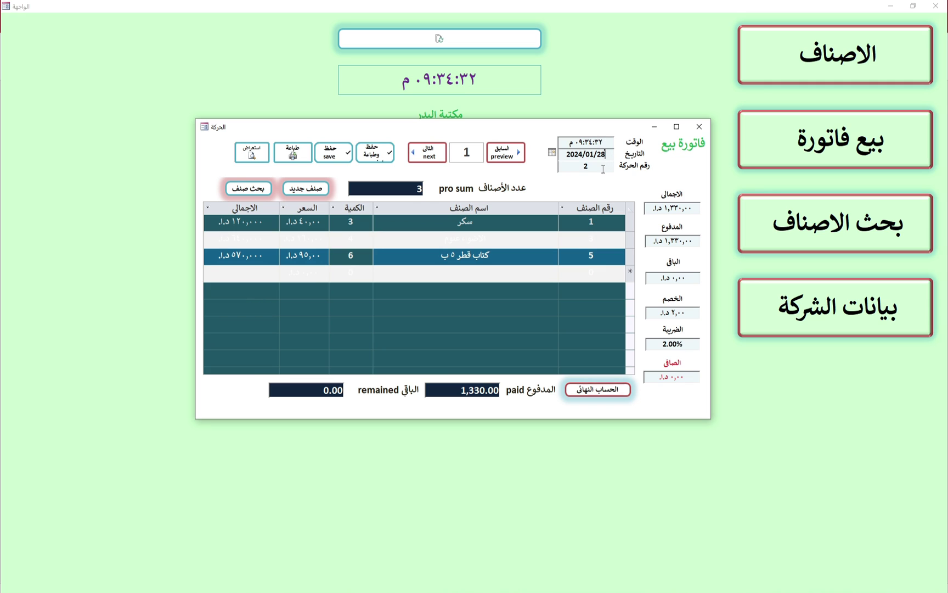
drag(603, 166, 561, 161)
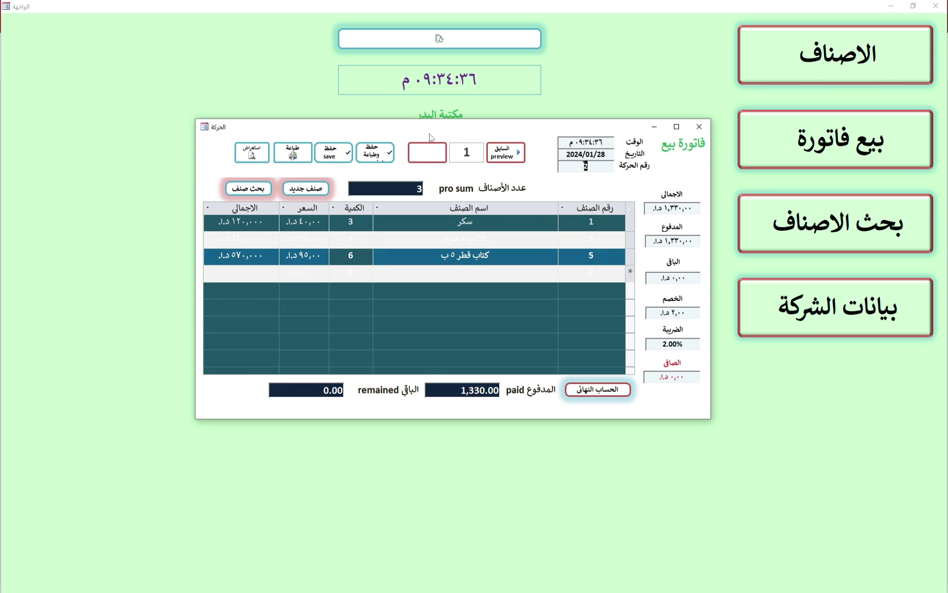
Reposition the الحركة form lower until the shop's name, address and phone are visible
drag(441, 132, 436, 228)
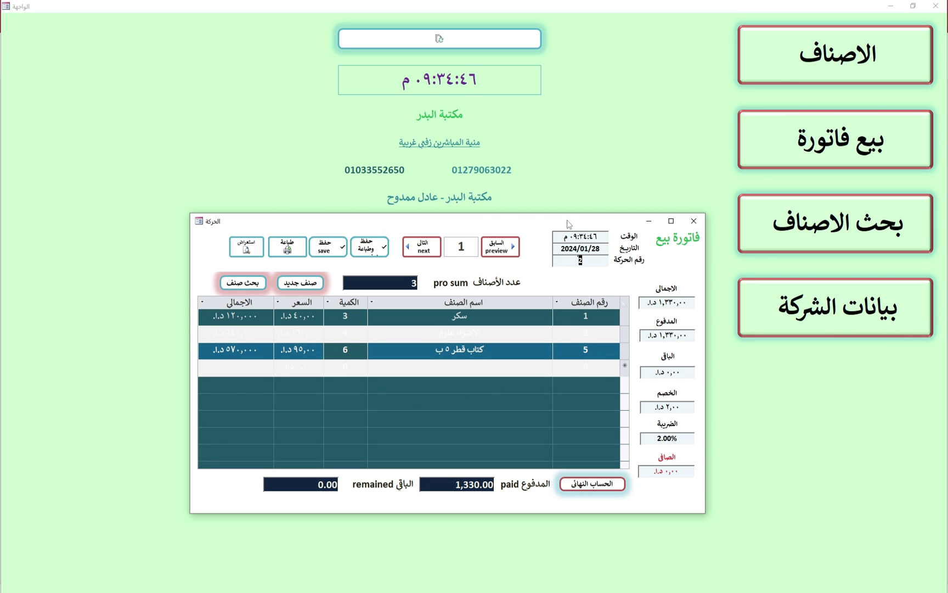
drag(569, 223, 577, 235)
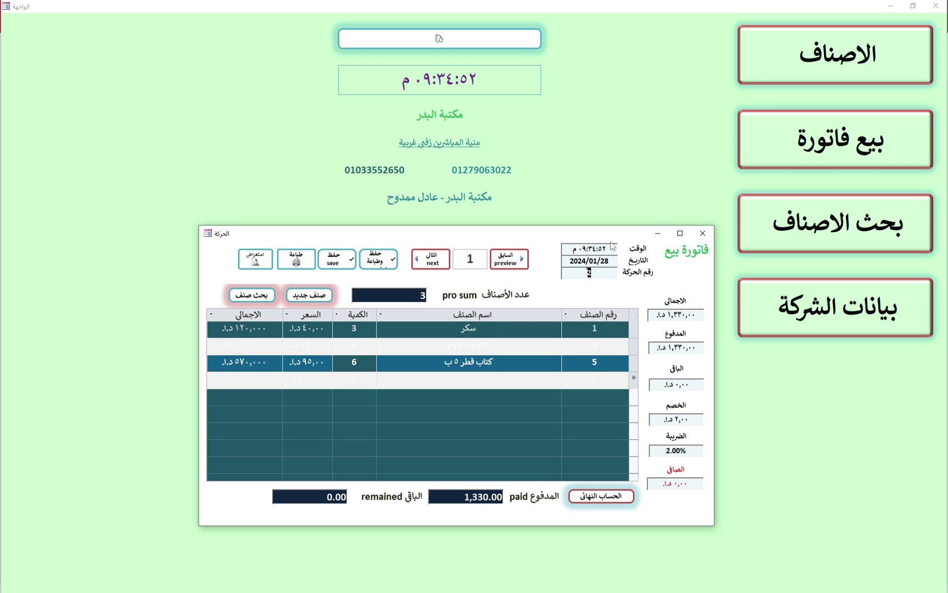
drag(595, 237, 598, 240)
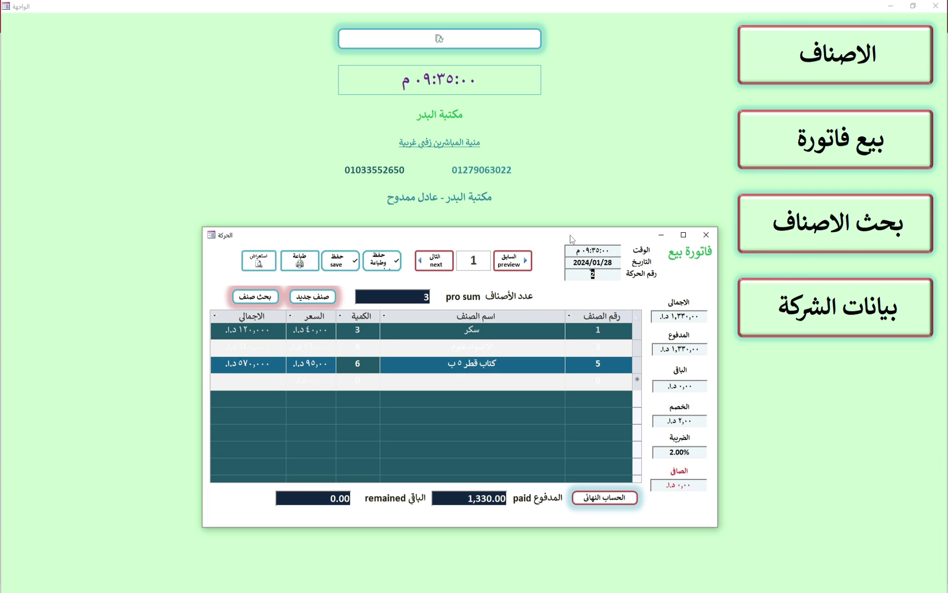
drag(571, 239, 572, 231)
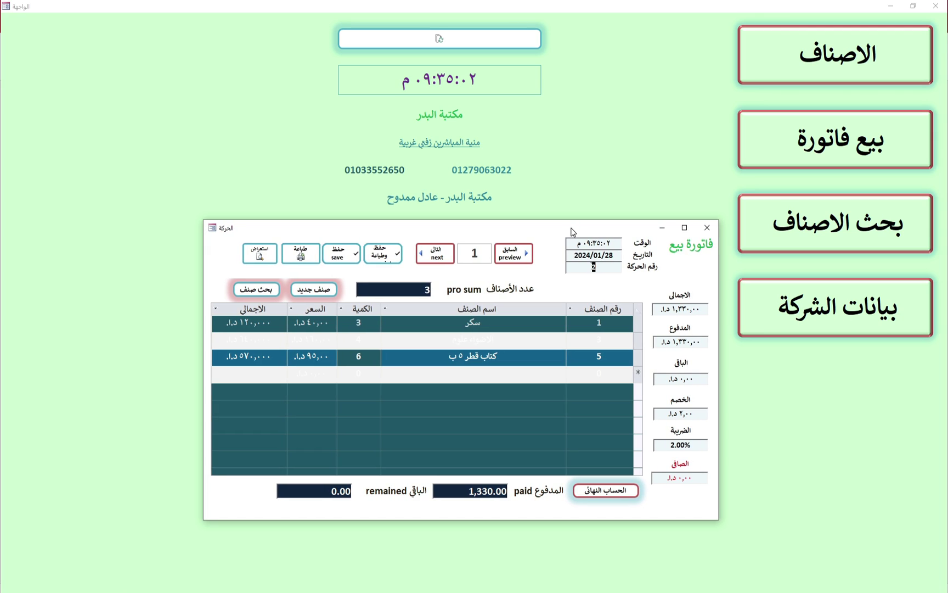